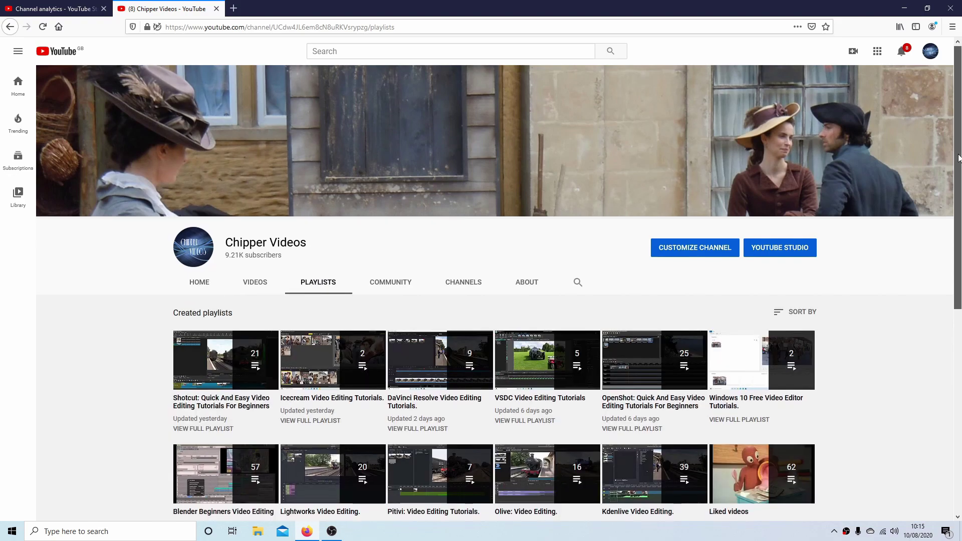
# Add a NURBS path at the origin
pyautogui.moveTo(958, 159); pyautogui.dragTo(960, 225)
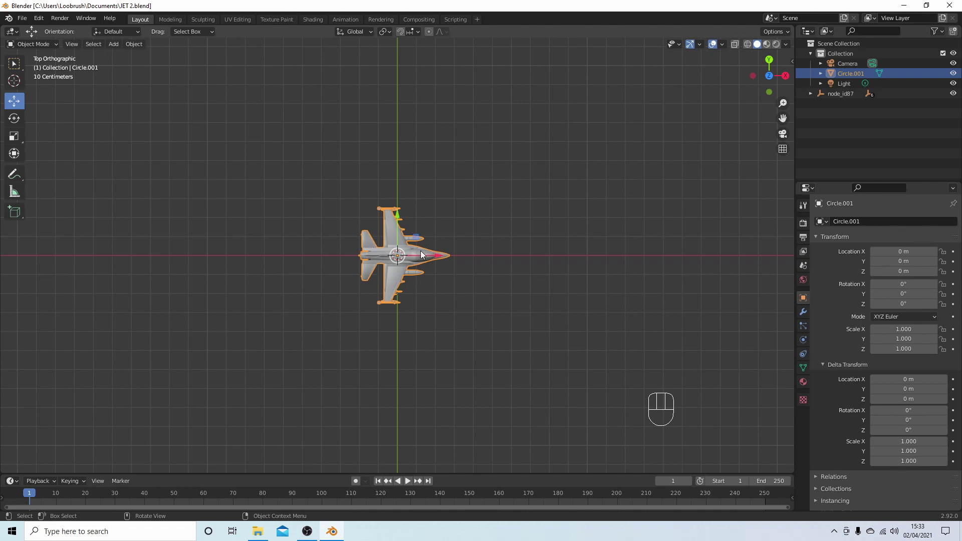
pyautogui.scroll(-10, 452, 287)
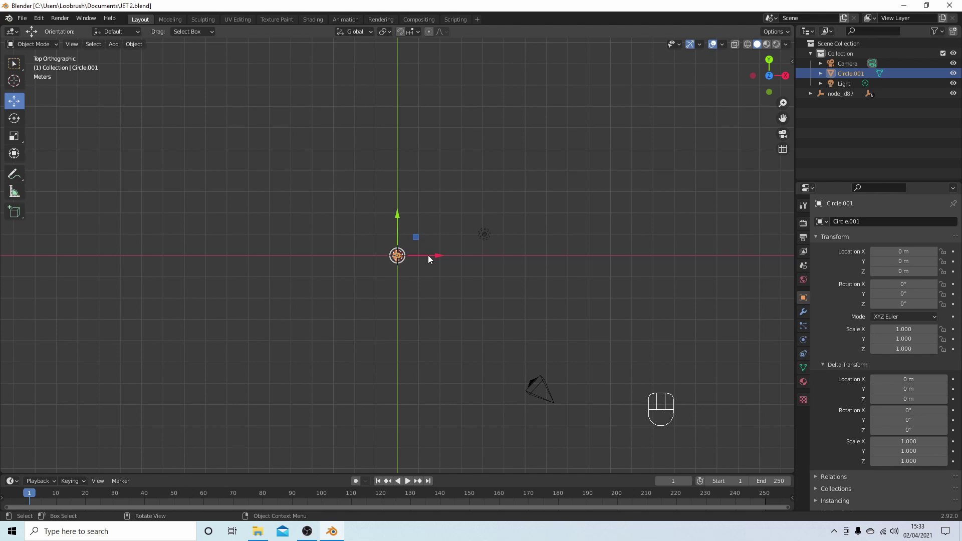
pyautogui.scroll(10, 428, 255)
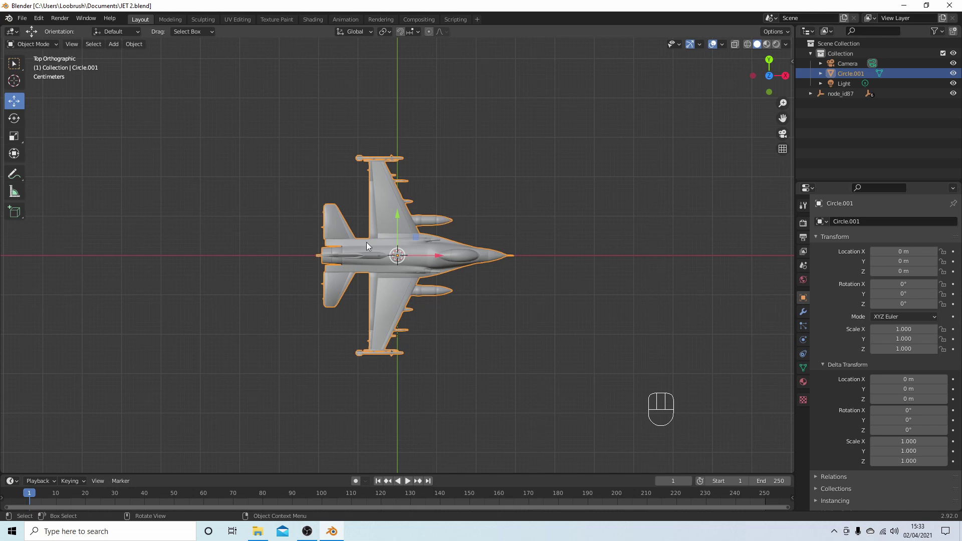
pyautogui.press('shift')
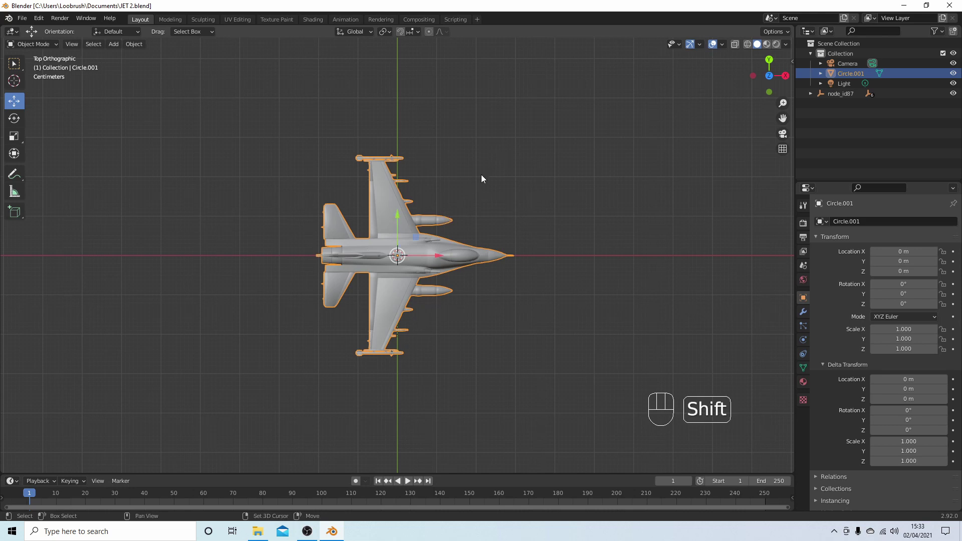
pyautogui.hotkey('shift', 'a')
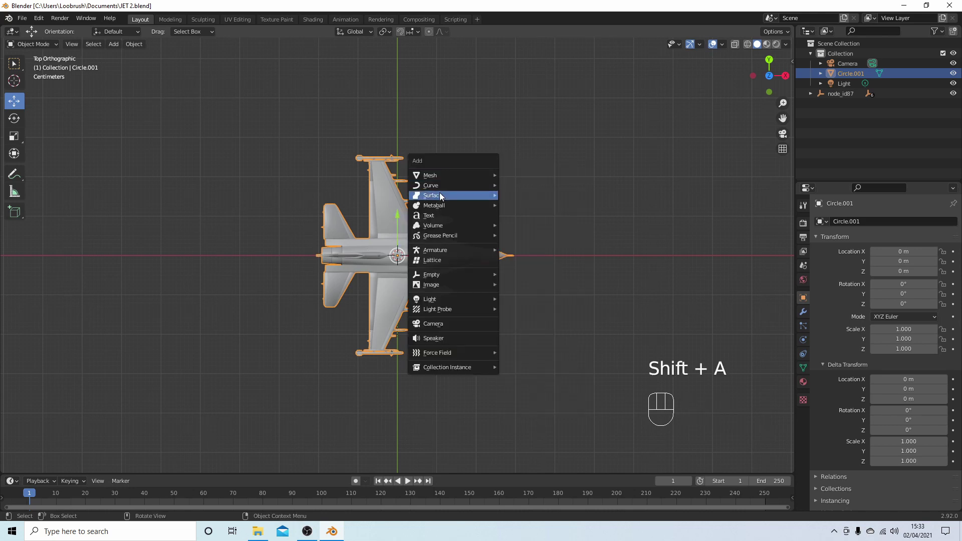
pyautogui.moveTo(434, 186)
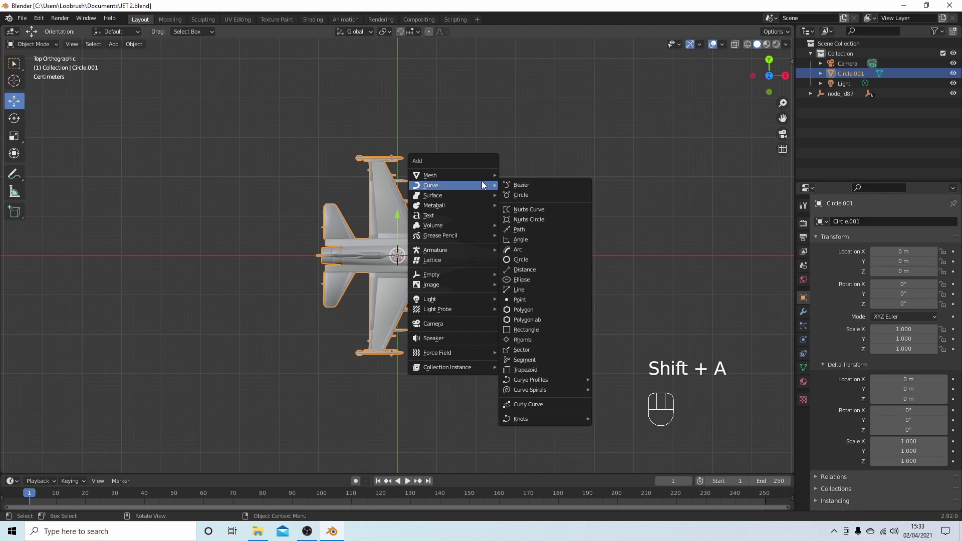
pyautogui.click(525, 236)
# Scale the new path up to 1.648 on every axis
pyautogui.scroll(-6, 525, 235)
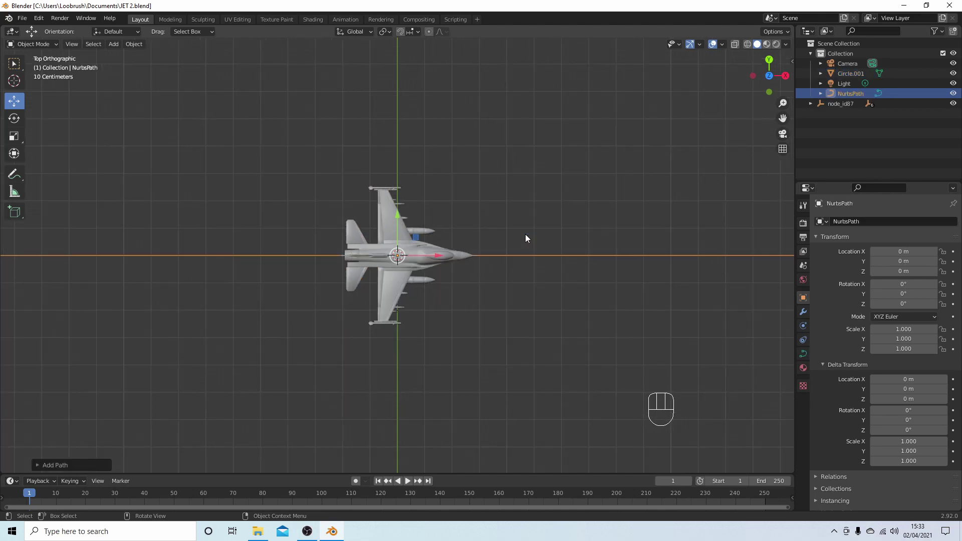
pyautogui.scroll(1, 525, 235)
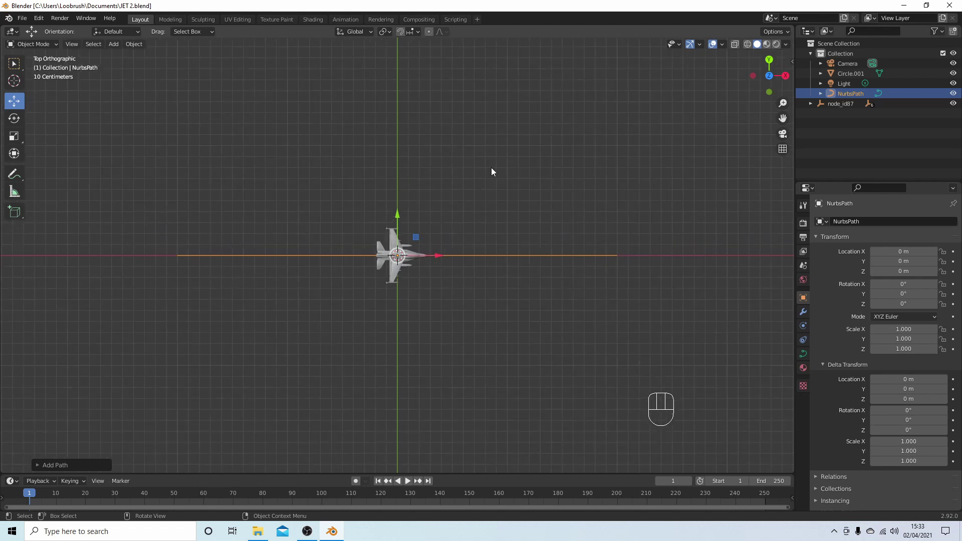
pyautogui.press('s')
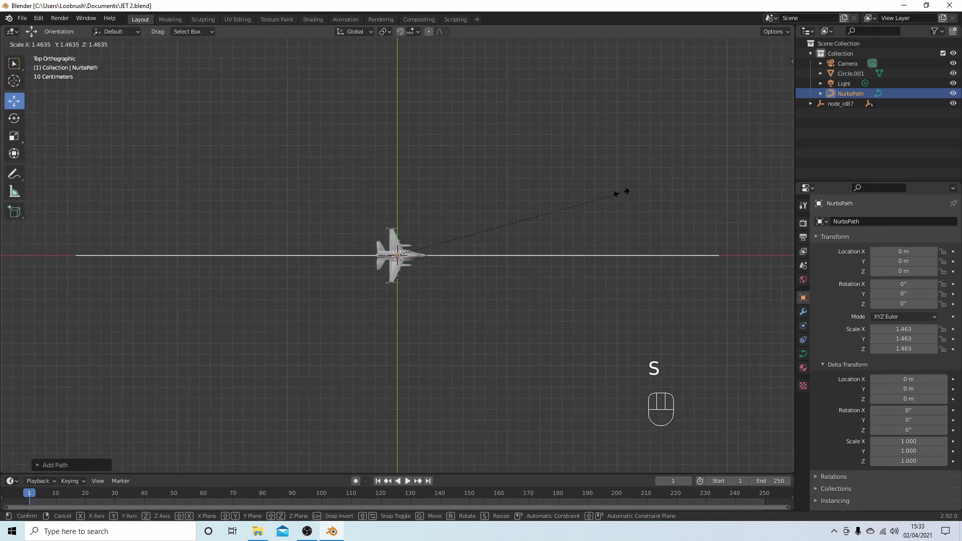
pyautogui.click(652, 192)
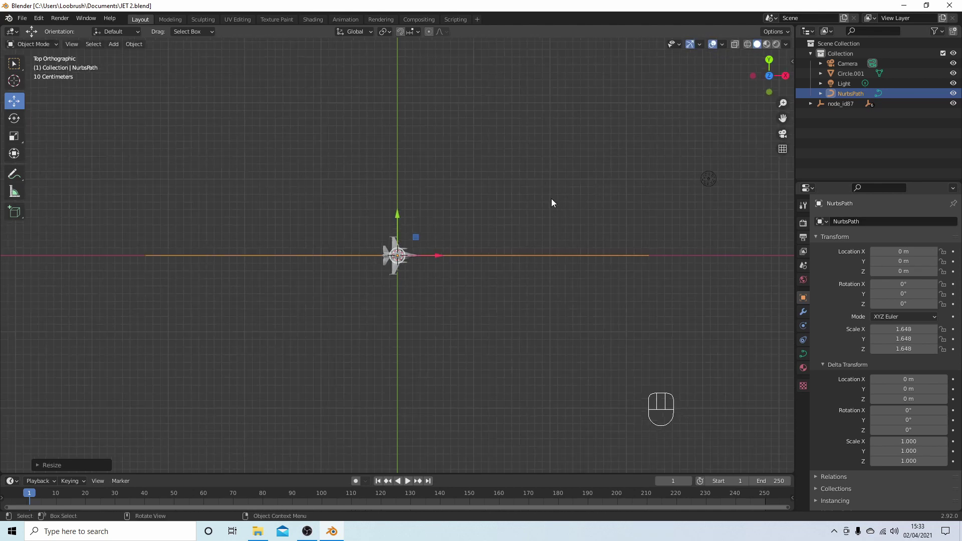
# In Edit Mode, move the path's rightmost control point sideways, then raise it in side view
pyautogui.press('Tab')
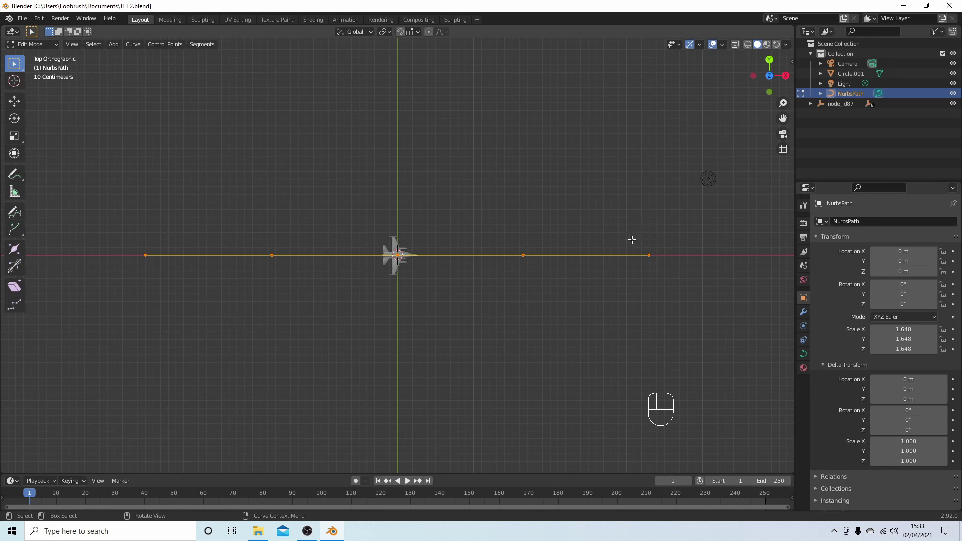
pyautogui.moveTo(632, 240); pyautogui.dragTo(681, 283)
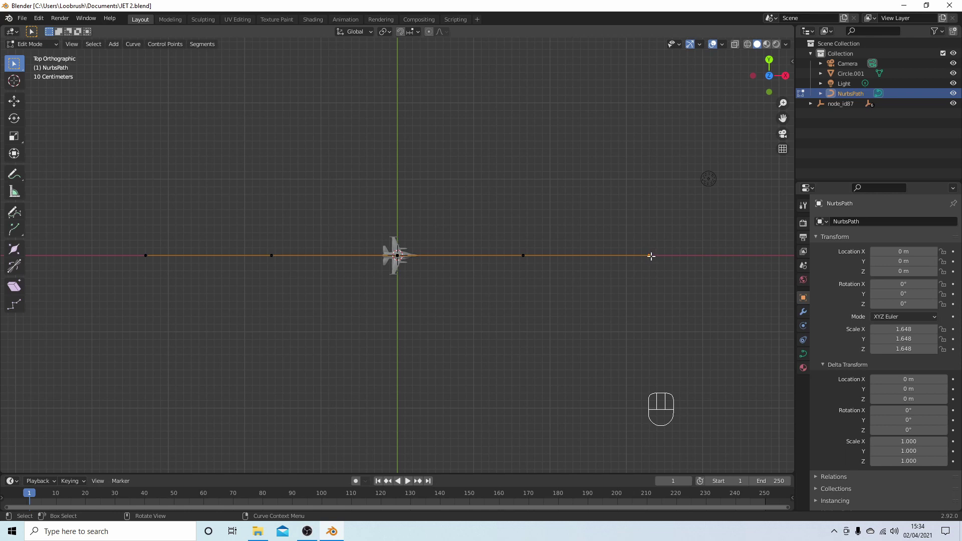
pyautogui.press('g')
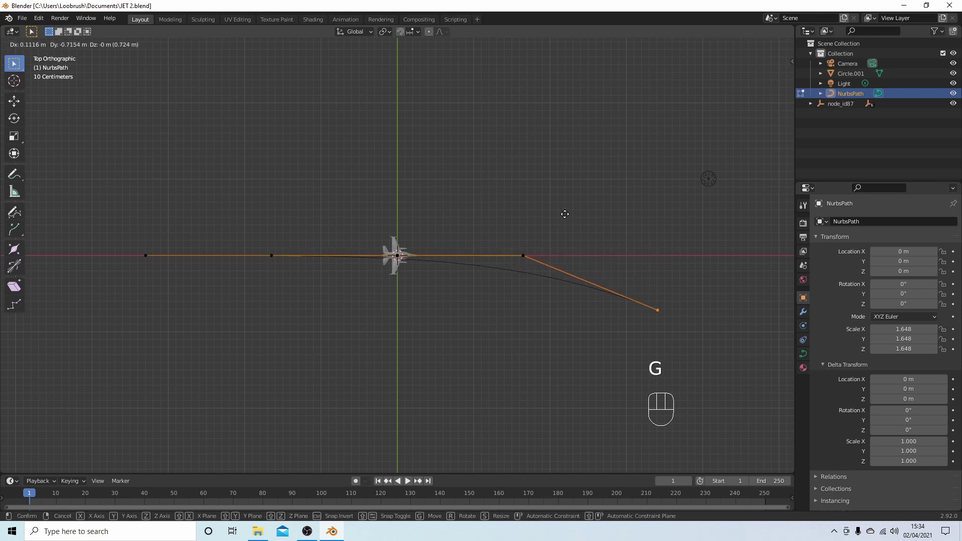
pyautogui.click(574, 282)
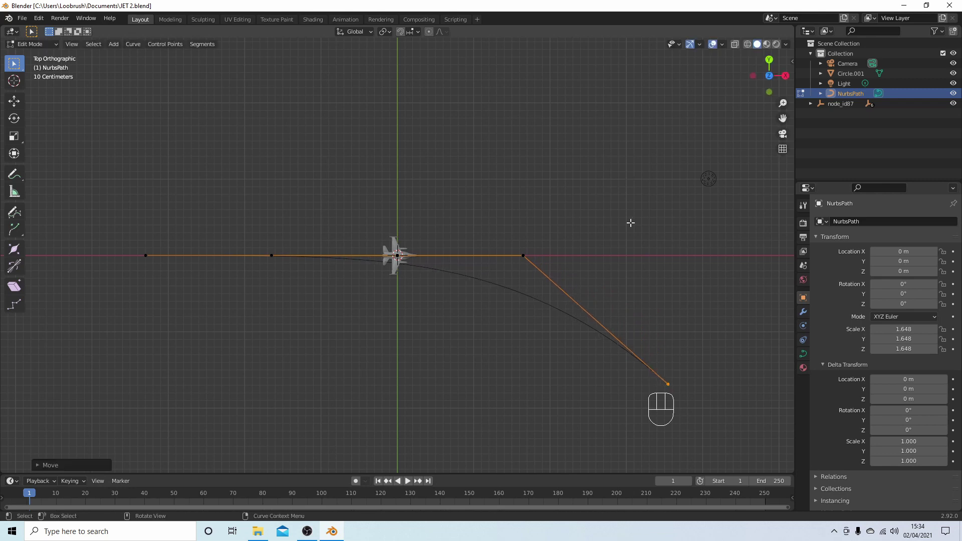
pyautogui.press('KP_3')
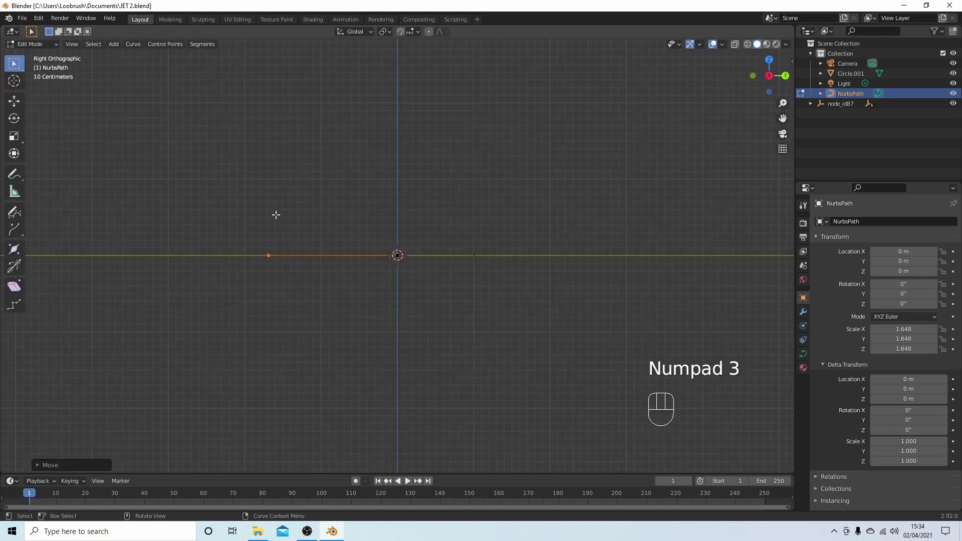
pyautogui.press('g')
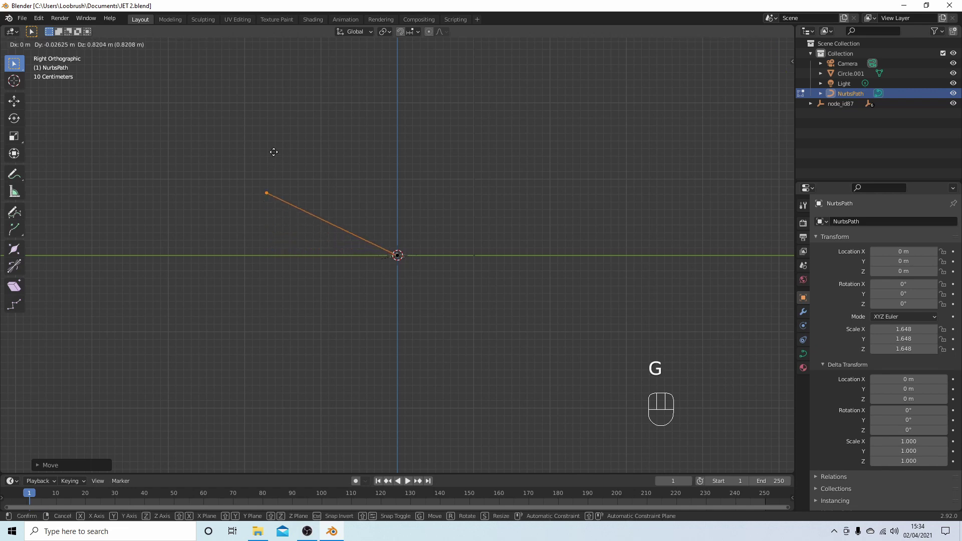
pyautogui.click(273, 127)
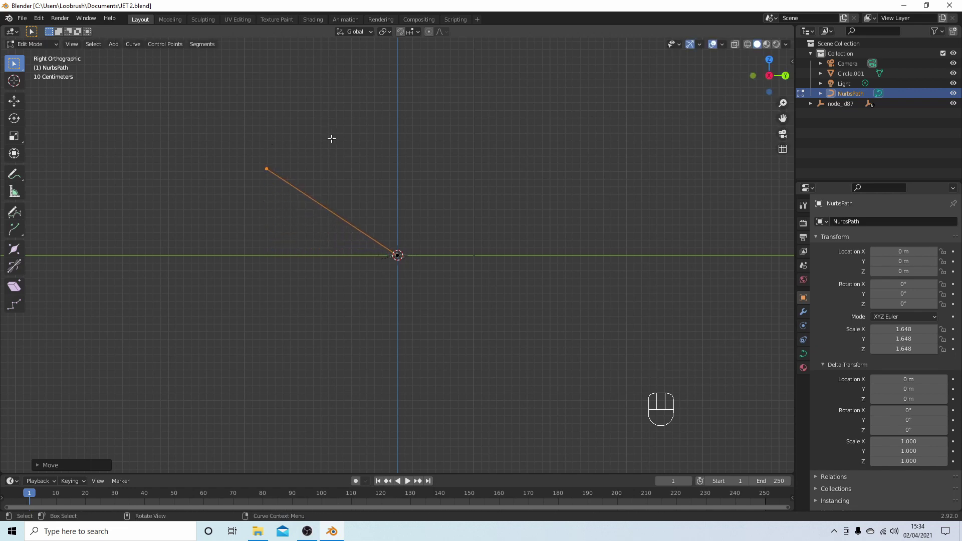
pyautogui.moveTo(333, 140); pyautogui.dragTo(407, 176, button='middle')
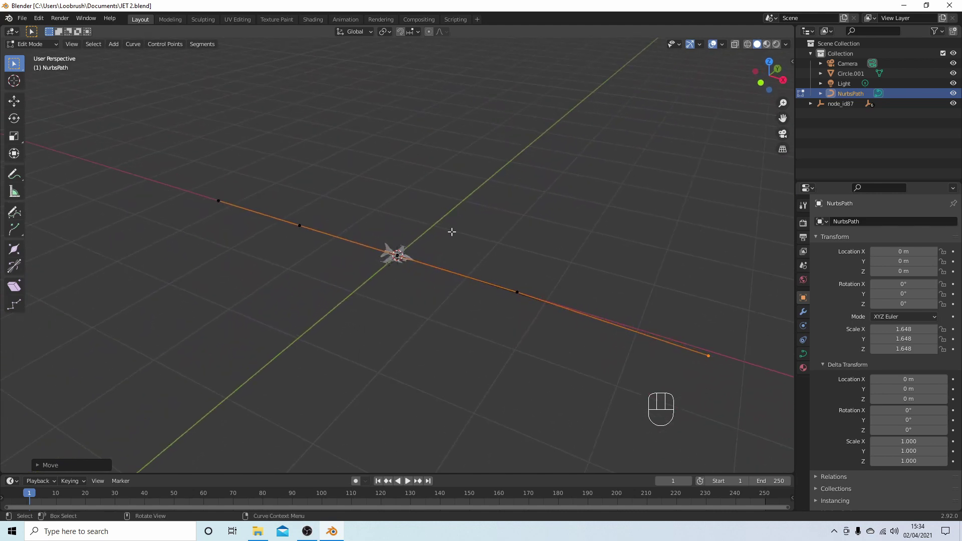
# Turn on Normals under Curve Edit Mode in the Viewport Overlays
pyautogui.click(721, 46)
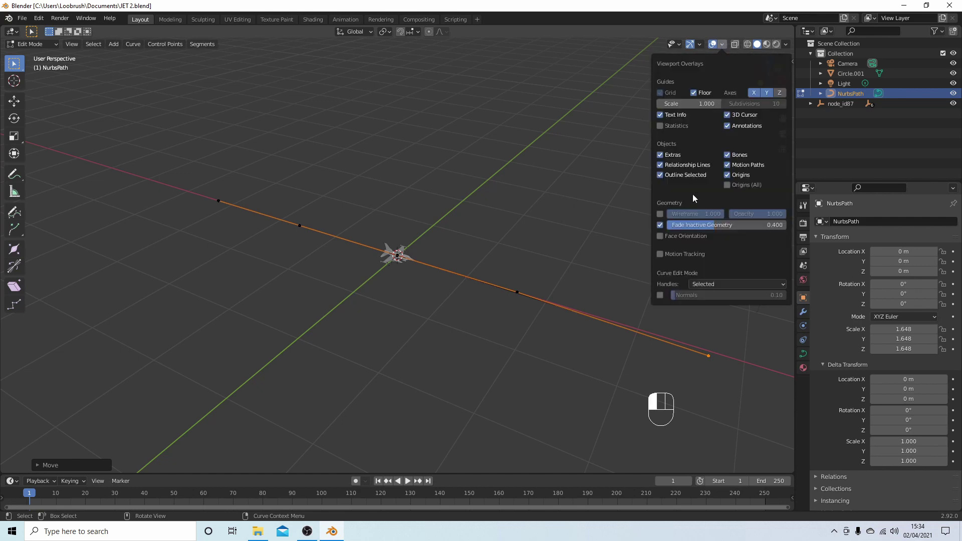
pyautogui.click(660, 294)
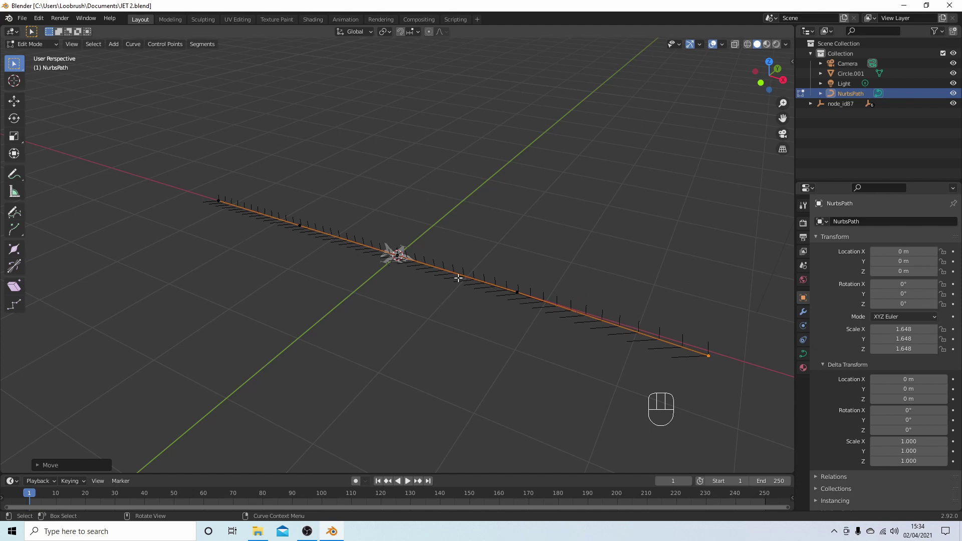
pyautogui.scroll(2, 441, 307)
pyautogui.scroll(-3, 441, 307)
# Snap the 3D cursor to the path's left end control point, then return to Object Mode
pyautogui.moveTo(417, 336); pyautogui.dragTo(460, 346, button='middle')
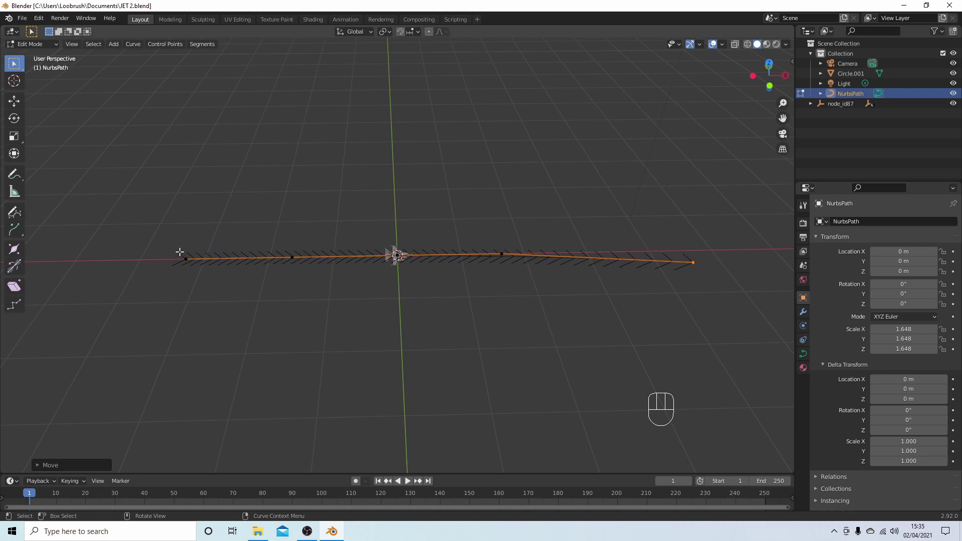
pyautogui.moveTo(173, 248); pyautogui.dragTo(196, 290)
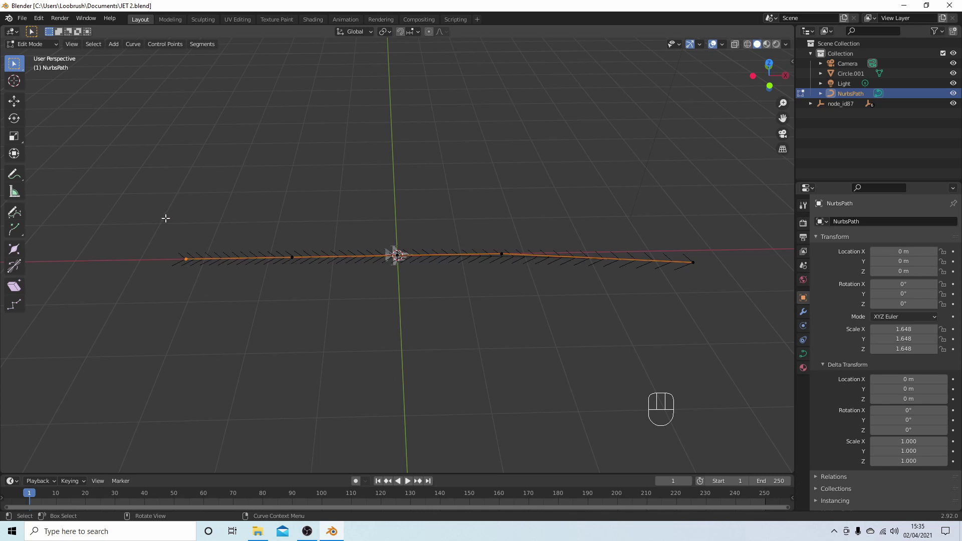
pyautogui.moveTo(166, 219); pyautogui.dragTo(203, 302)
pyautogui.moveTo(174, 252); pyautogui.dragTo(198, 269)
pyautogui.press('shift')
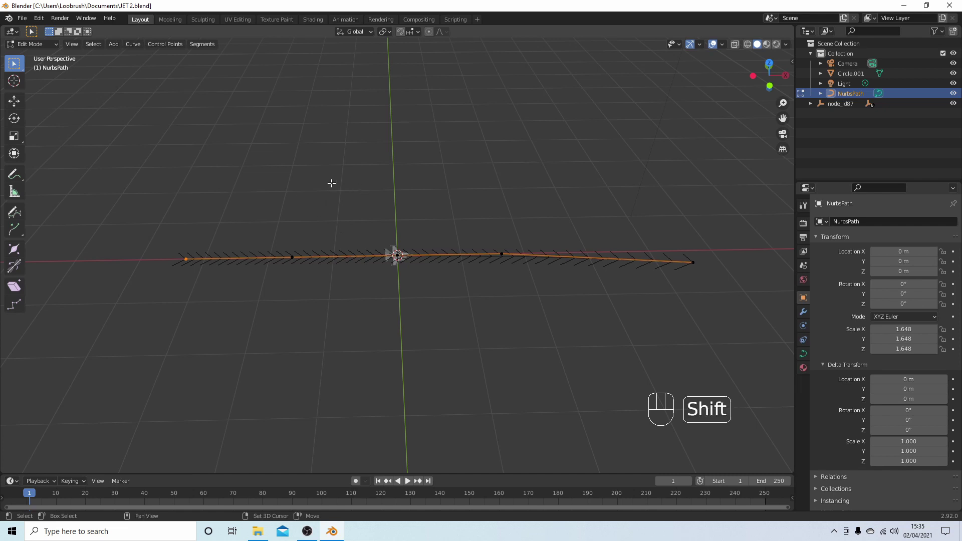
pyautogui.hotkey('shift', 's')
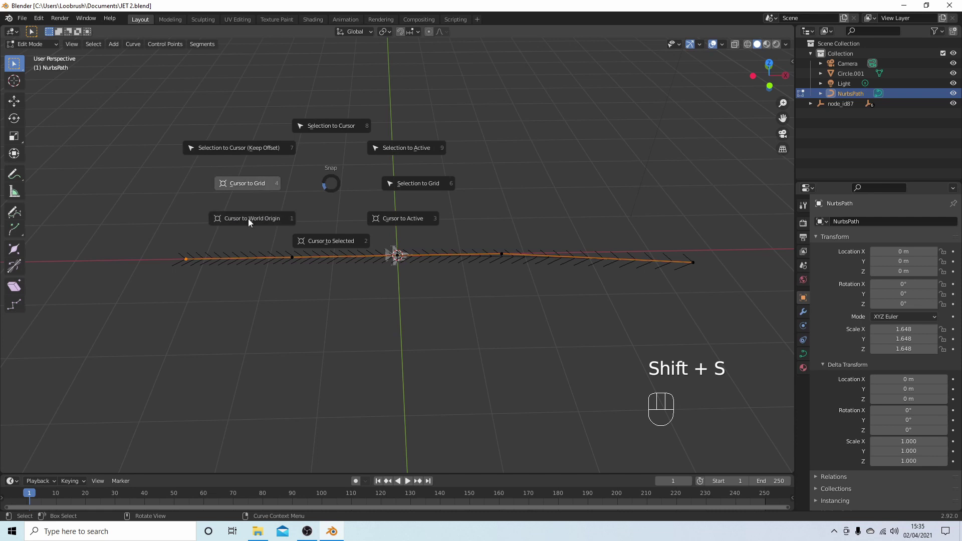
pyautogui.click(330, 241)
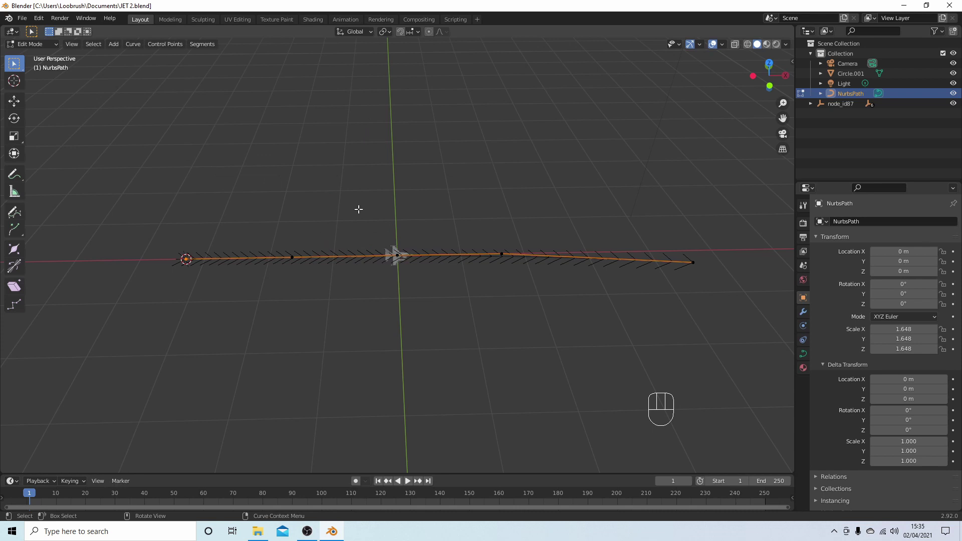
pyautogui.press('Tab')
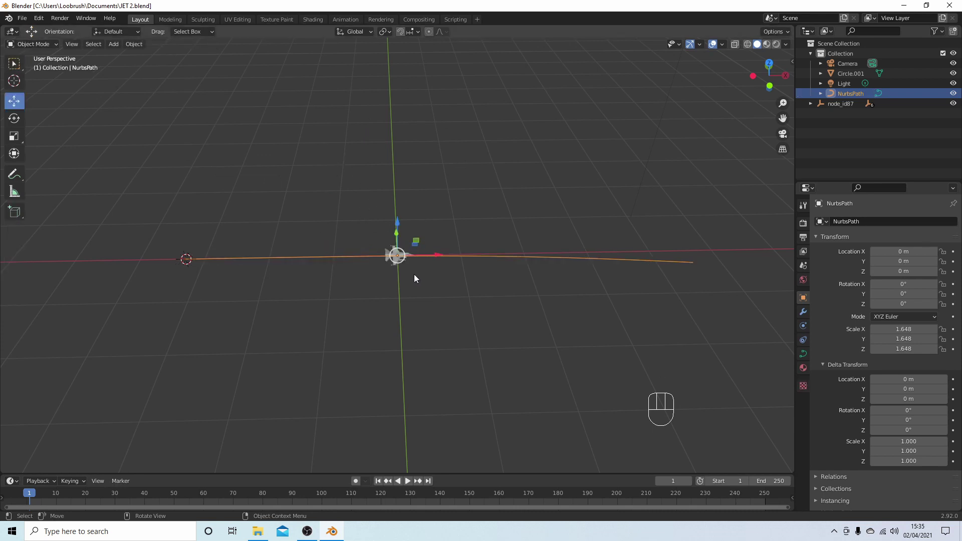
# Snap the jet Circle.001 to the cursor at X -3.2964 m and frame it in front view
pyautogui.scroll(8, 416, 272)
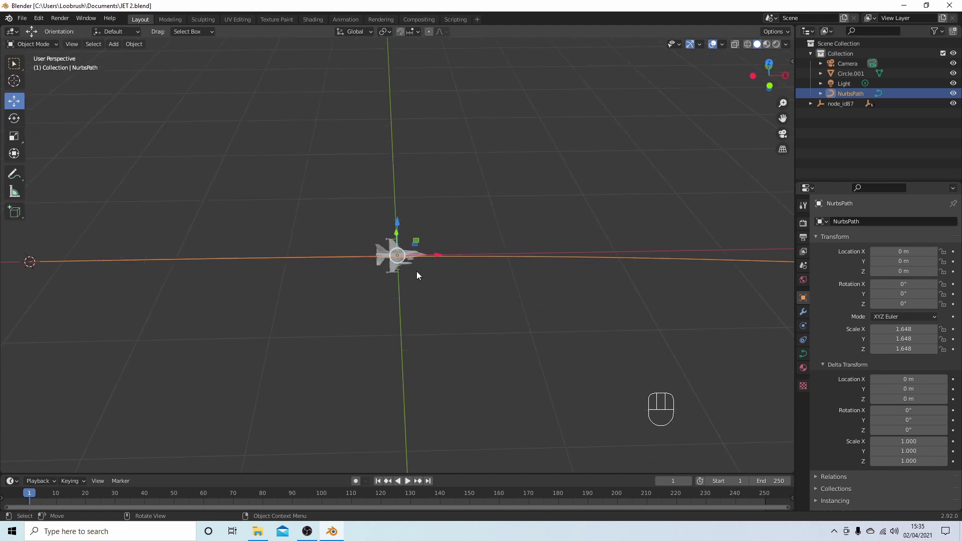
pyautogui.click(387, 237)
pyautogui.scroll(-4, 438, 179)
pyautogui.scroll(-3, 439, 183)
pyautogui.scroll(1, 438, 184)
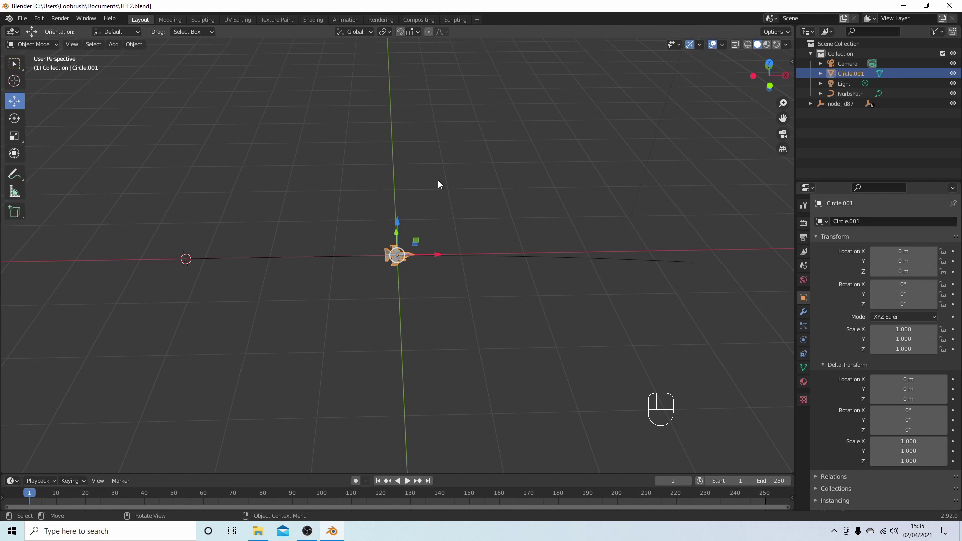
pyautogui.hotkey('shift', 's')
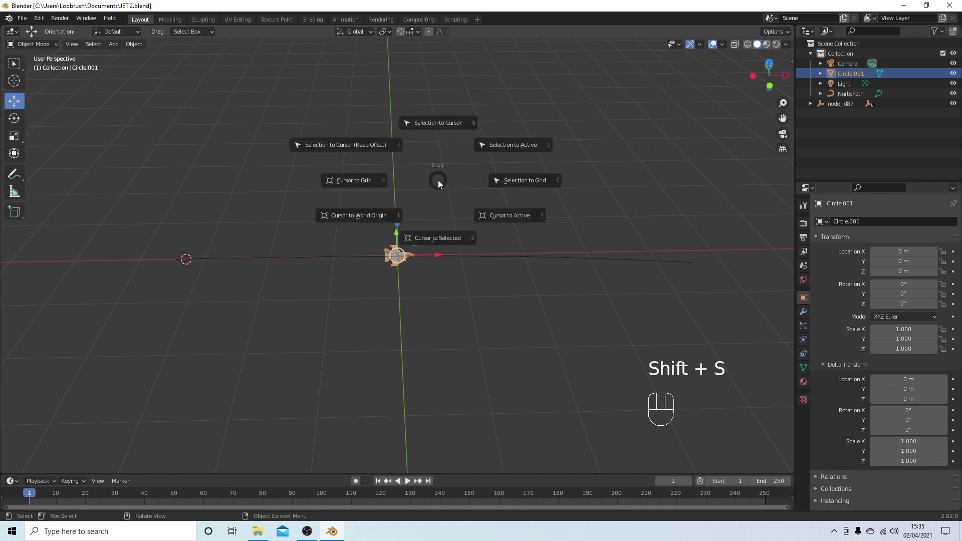
pyautogui.click(444, 126)
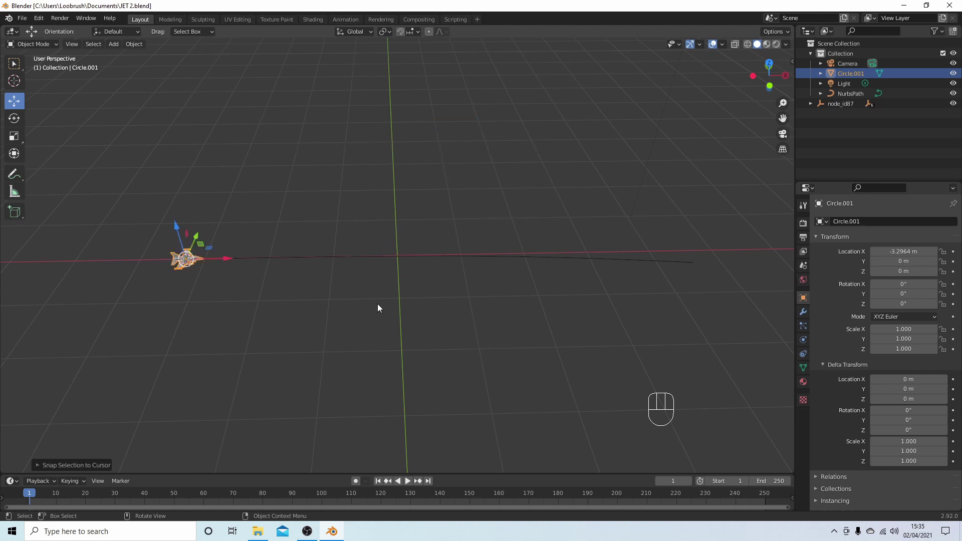
pyautogui.press('KP_1')
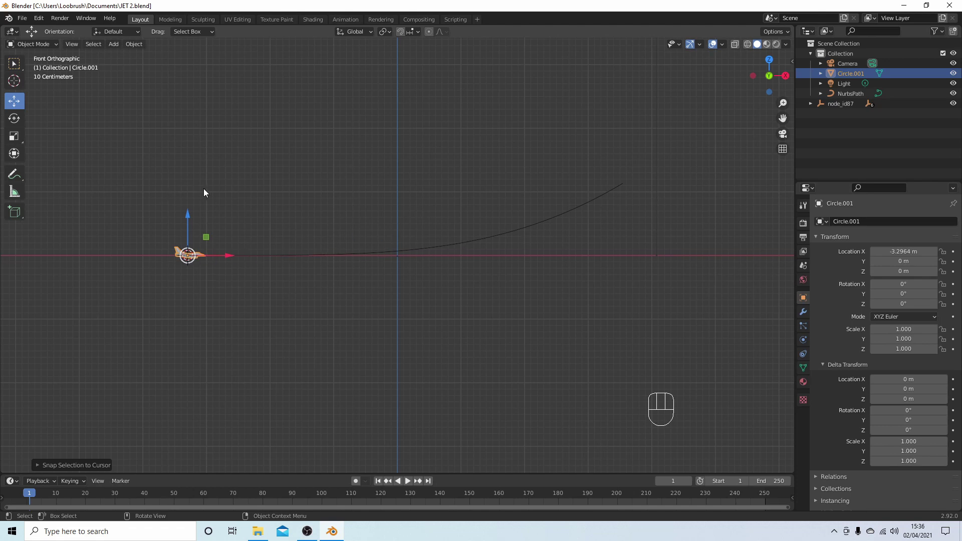
pyautogui.scroll(2, 311, 269)
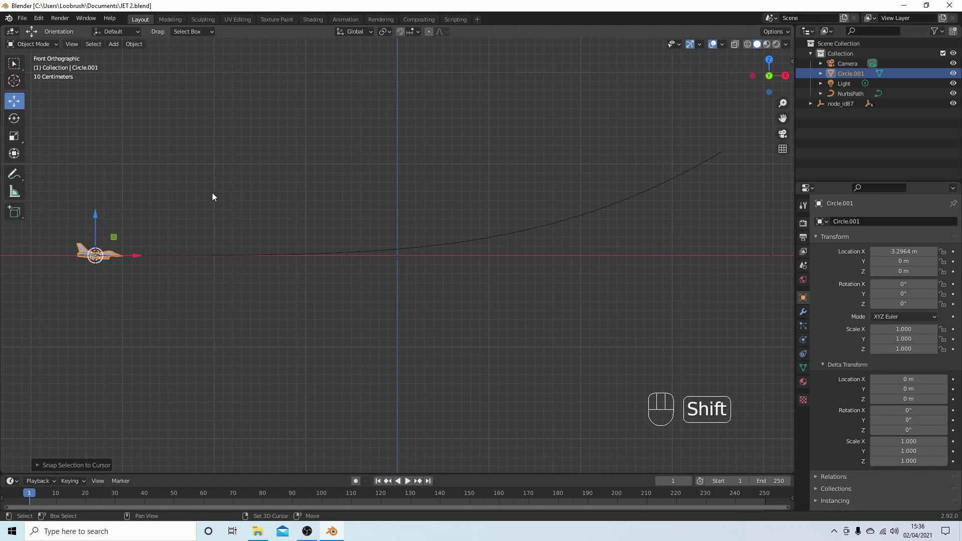
pyautogui.keyDown('shift'); pyautogui.moveTo(212, 192); pyautogui.dragTo(404, 205, button='middle'); pyautogui.keyUp('shift')
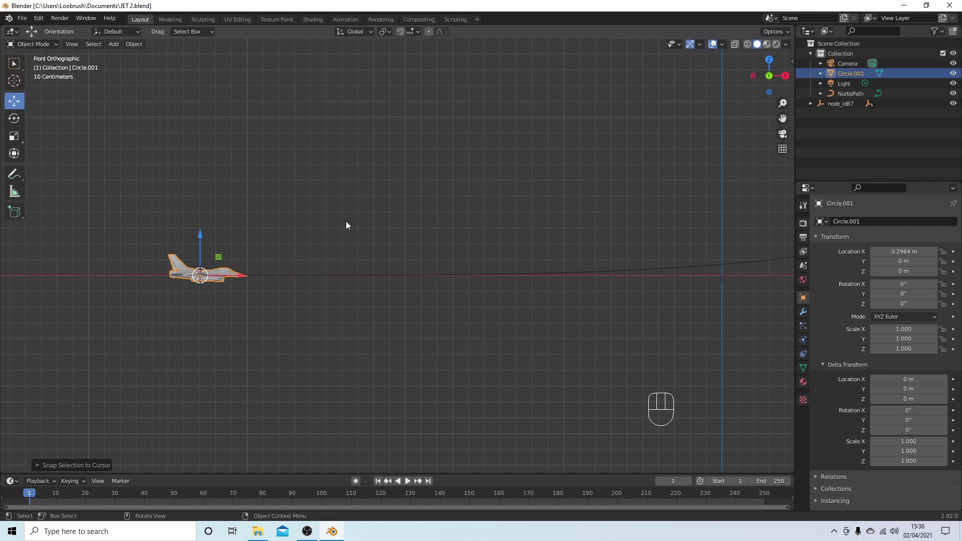
# Add an Arrows empty at the jet and scale it down to 0.366
pyautogui.press('shift')
pyautogui.hotkey('shift', 'a')
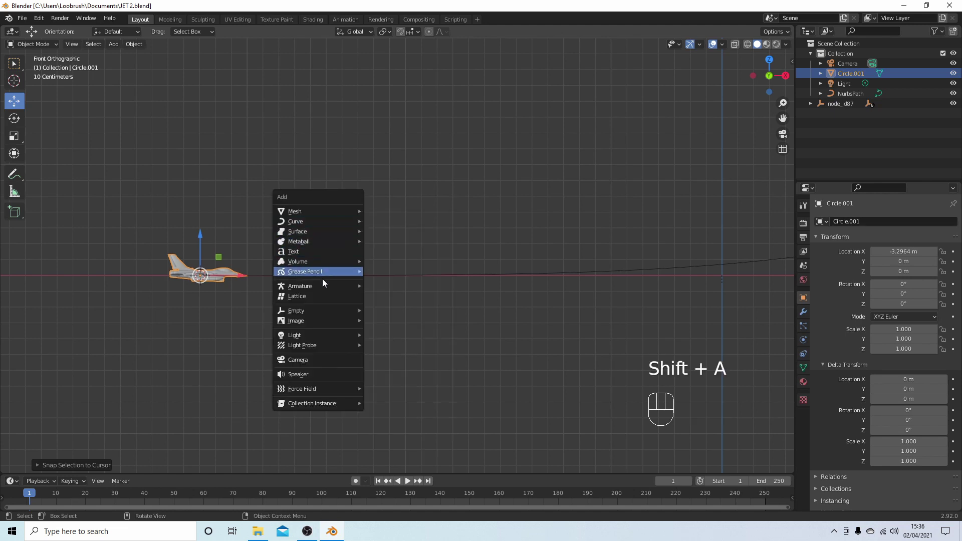
pyautogui.moveTo(320, 310)
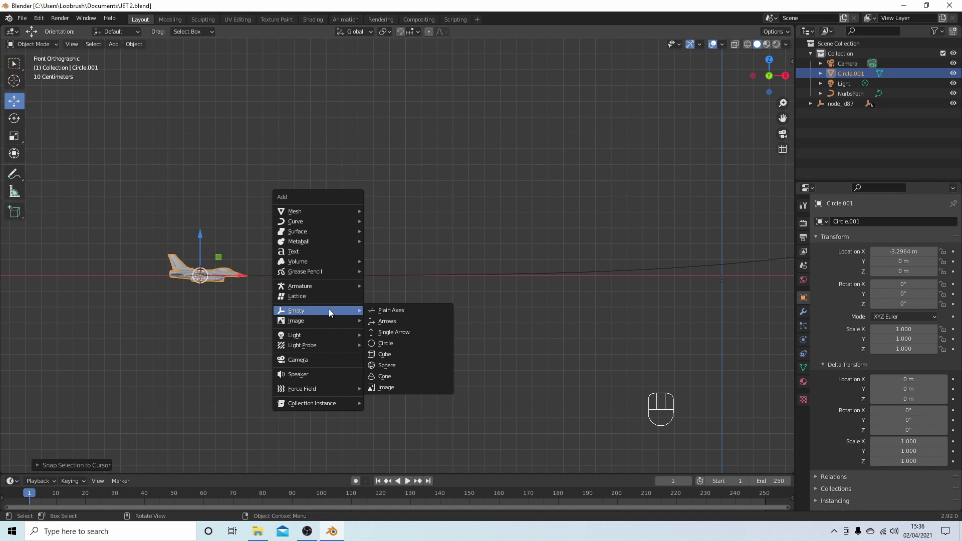
pyautogui.click(395, 323)
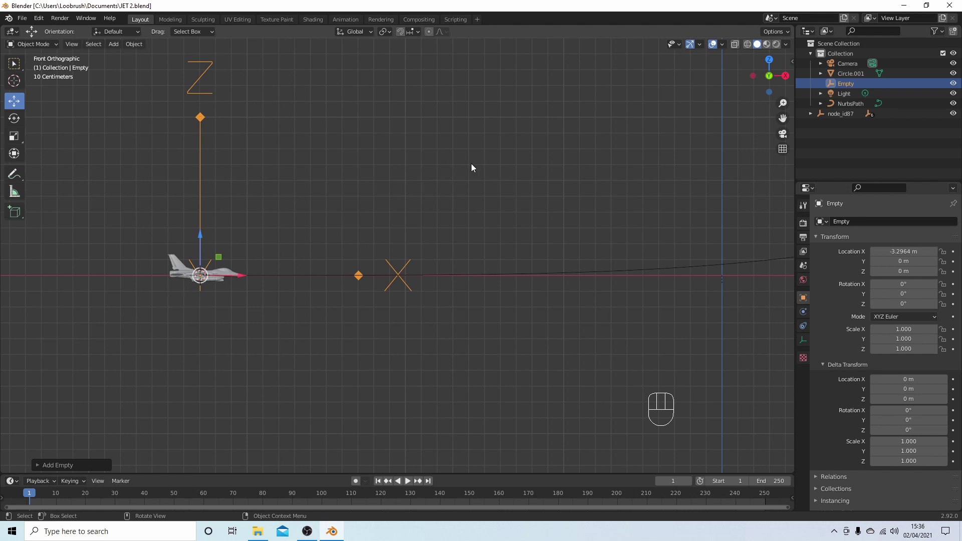
pyautogui.press('s')
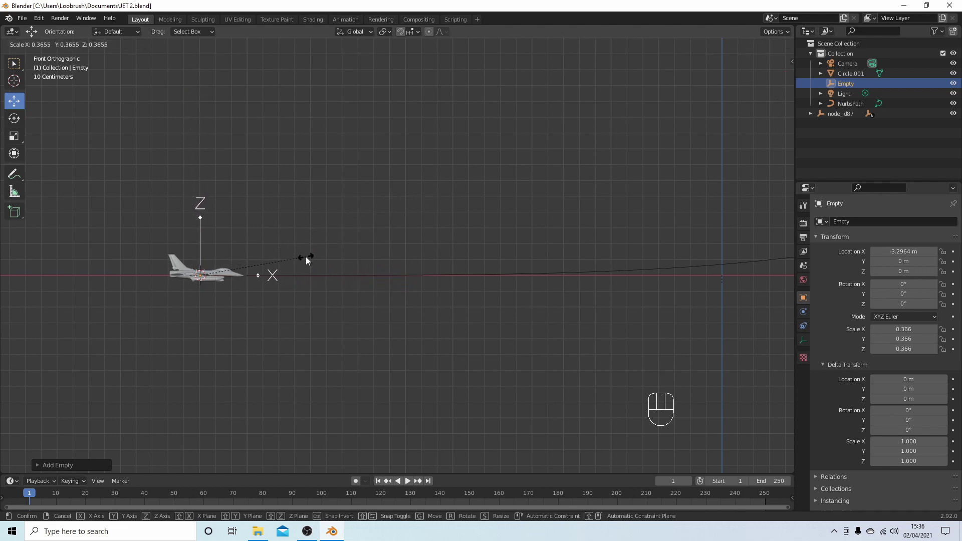
pyautogui.click(306, 261)
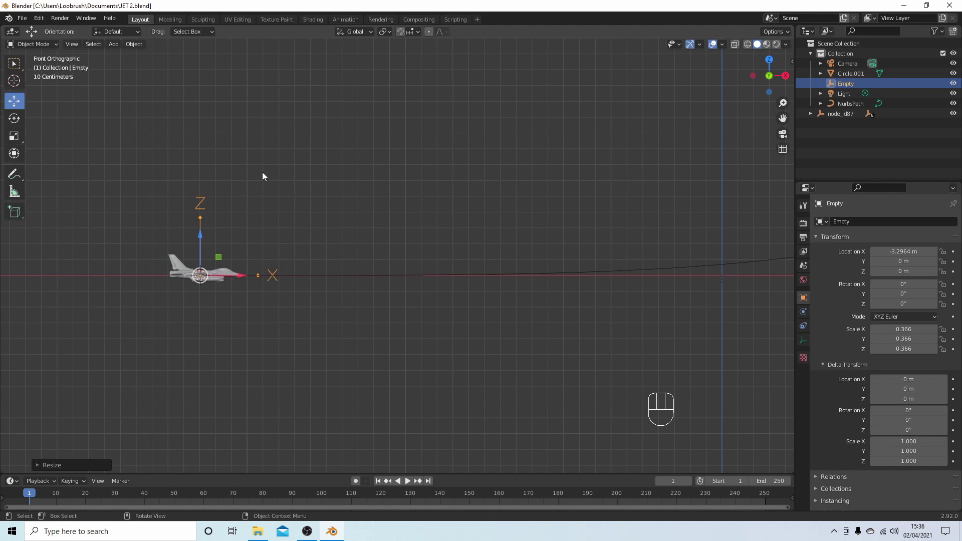
# Rotate the empty 90° on Y so its Z arrow points along the path
pyautogui.write('ry90')
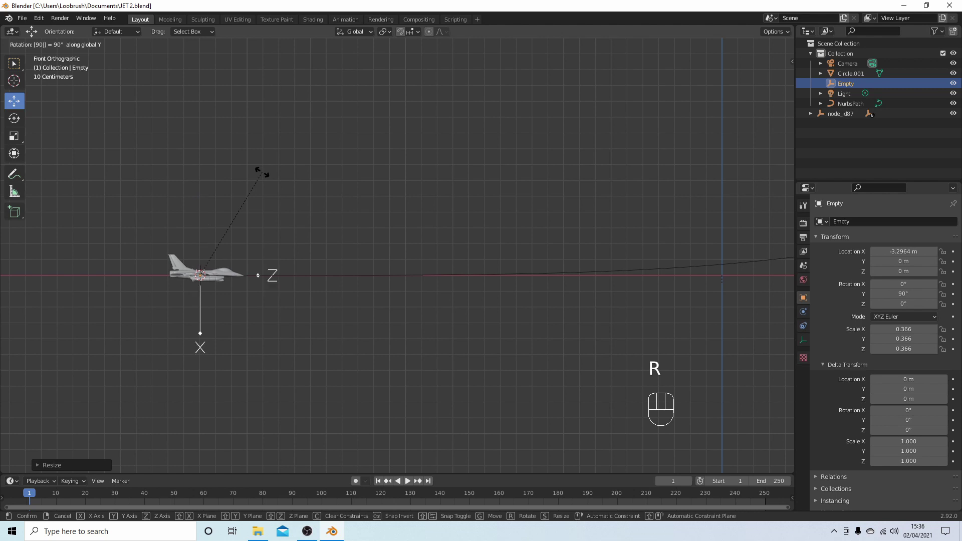
pyautogui.press('Return')
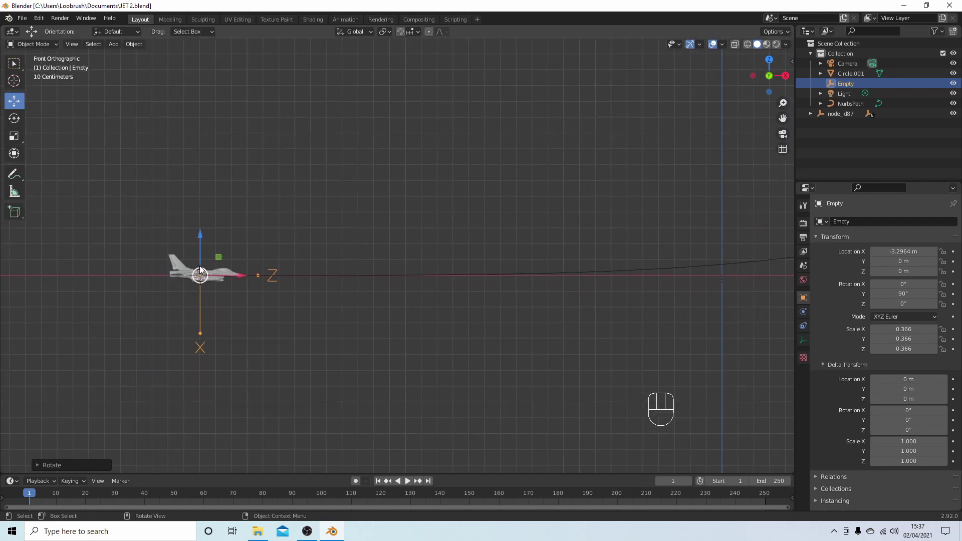
# Parent the jet Circle.001 to the Empty using the Object parenting option
pyautogui.click(179, 265)
pyautogui.scroll(2, 221, 244)
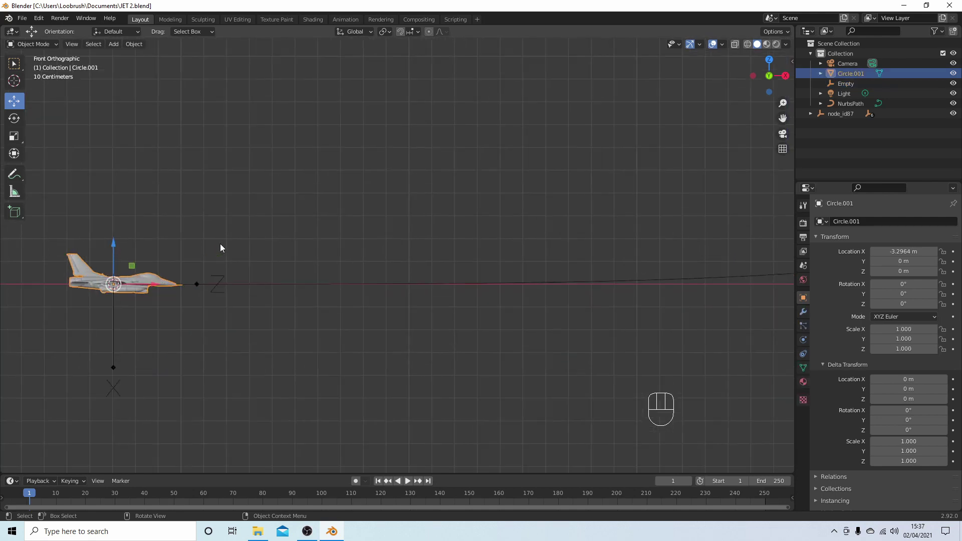
pyautogui.keyDown('shift'); pyautogui.moveTo(210, 239); pyautogui.dragTo(373, 184, button='middle'); pyautogui.keyUp('shift')
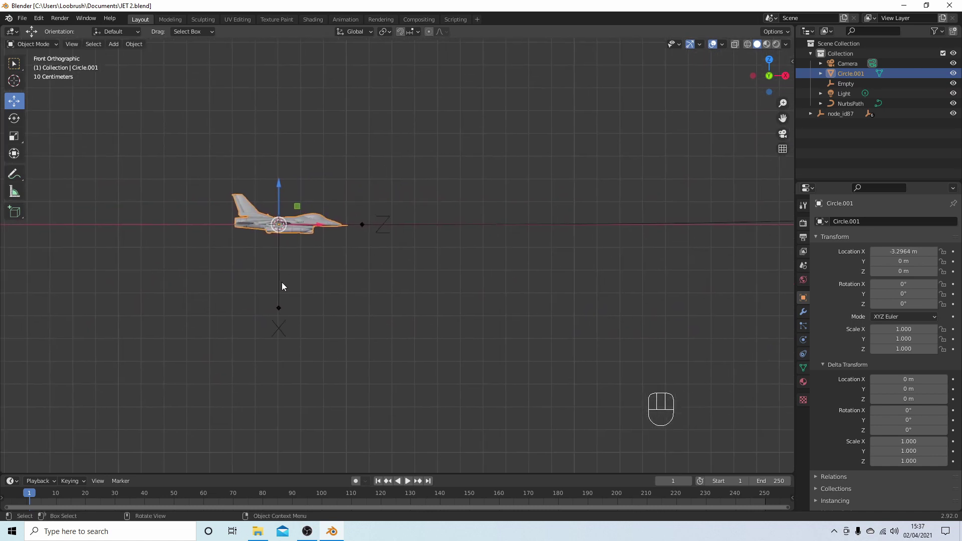
pyautogui.press('shift')
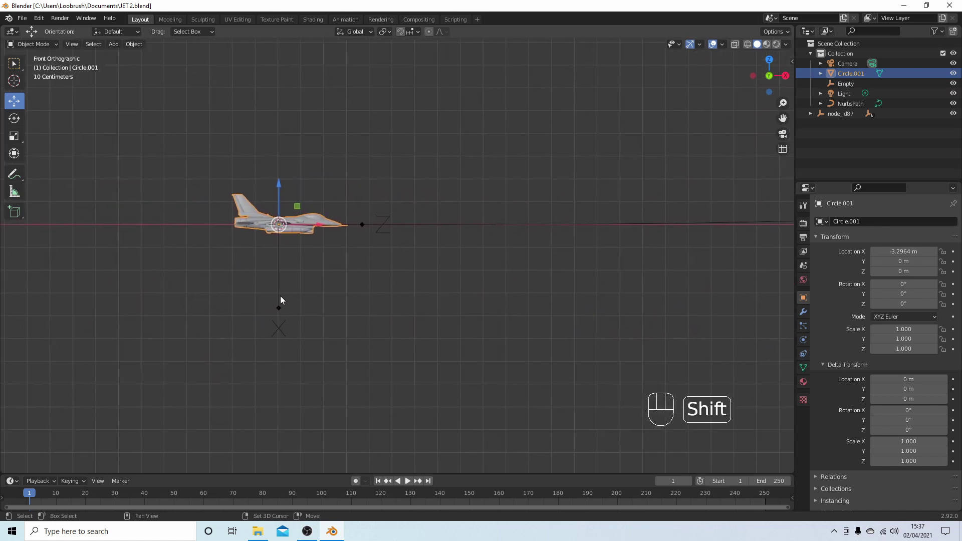
pyautogui.keyDown('shift'); pyautogui.click(281, 297); pyautogui.keyUp('shift')
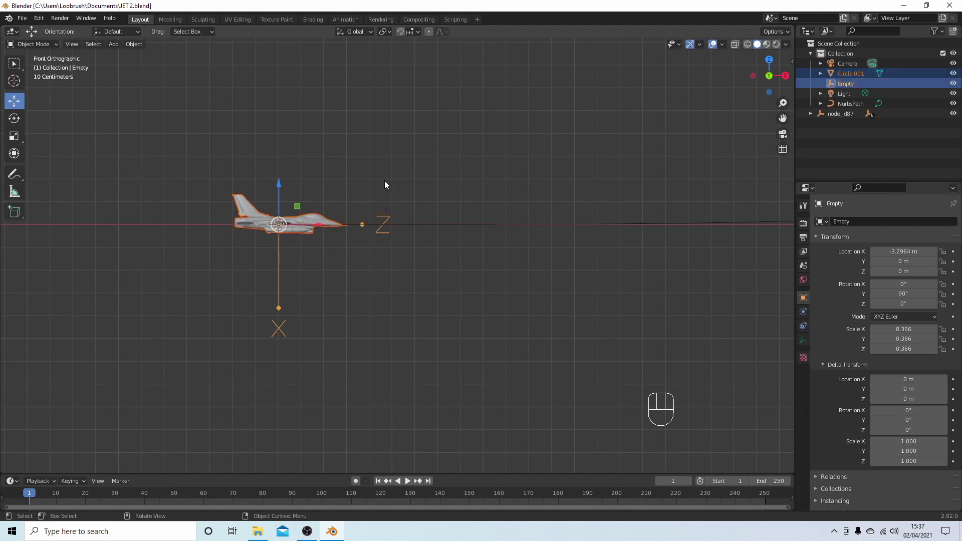
pyautogui.hotkey('ctrl', 'p')
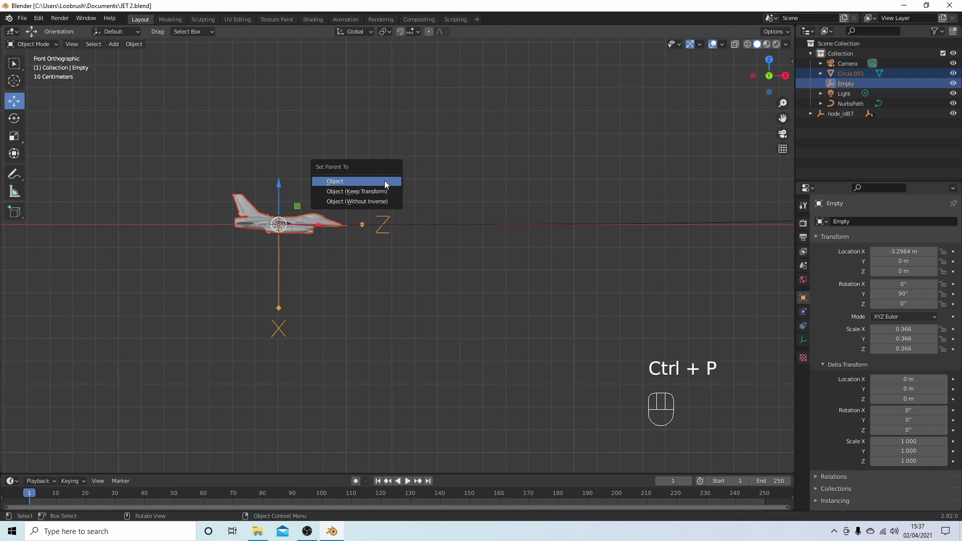
pyautogui.click(385, 183)
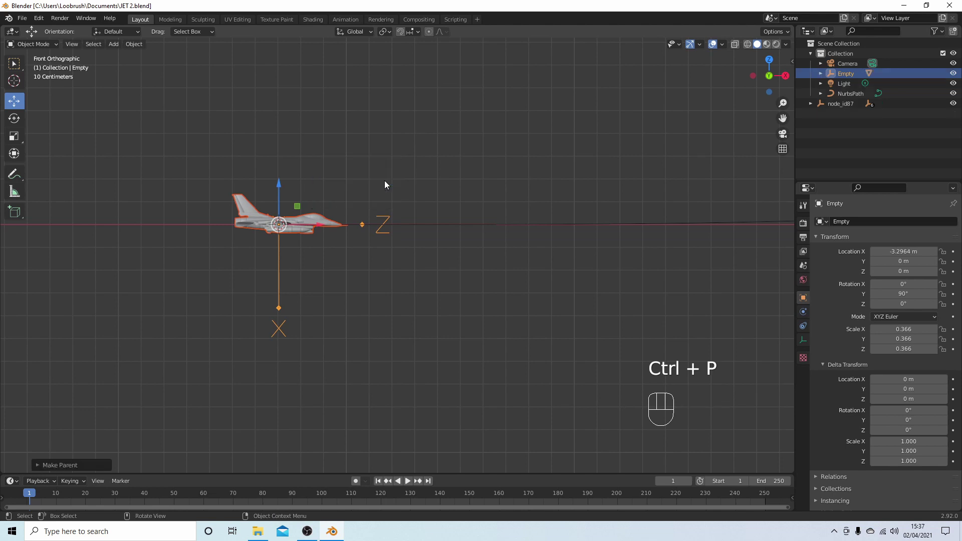
pyautogui.scroll(-3, 437, 161)
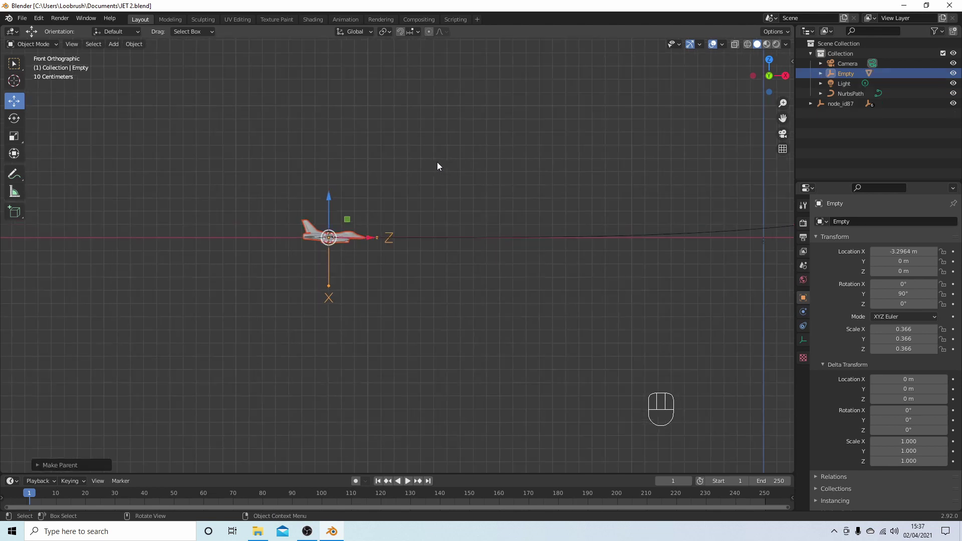
pyautogui.moveTo(437, 161); pyautogui.dragTo(419, 175, button='middle')
# Parent the Empty to NurbsPath with the Follow Path option
pyautogui.click(332, 274)
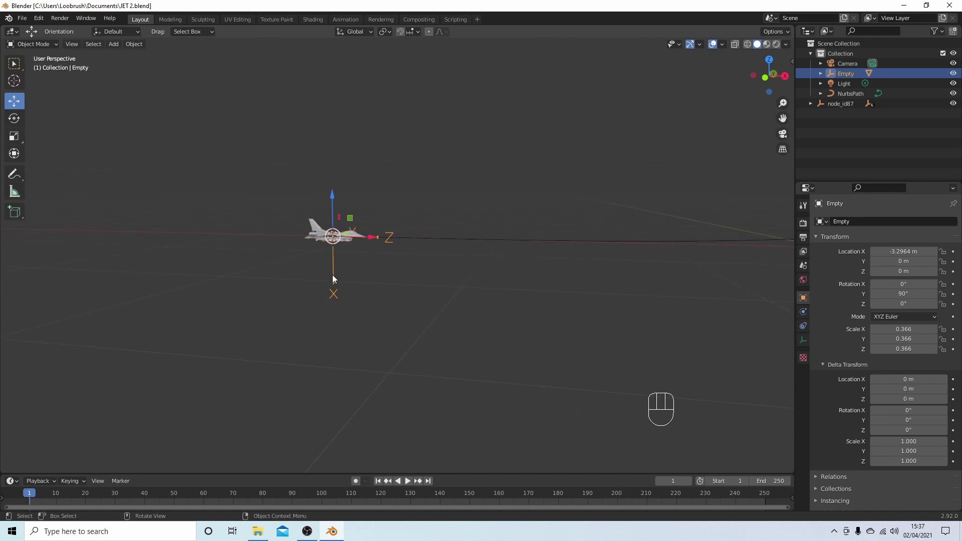
pyautogui.press('shift')
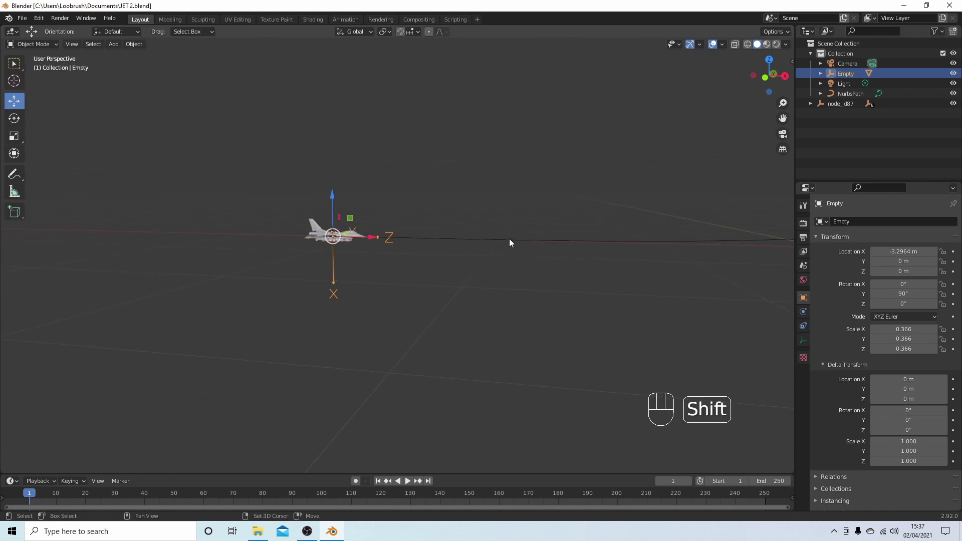
pyautogui.keyDown('shift'); pyautogui.click(509, 239); pyautogui.keyUp('shift')
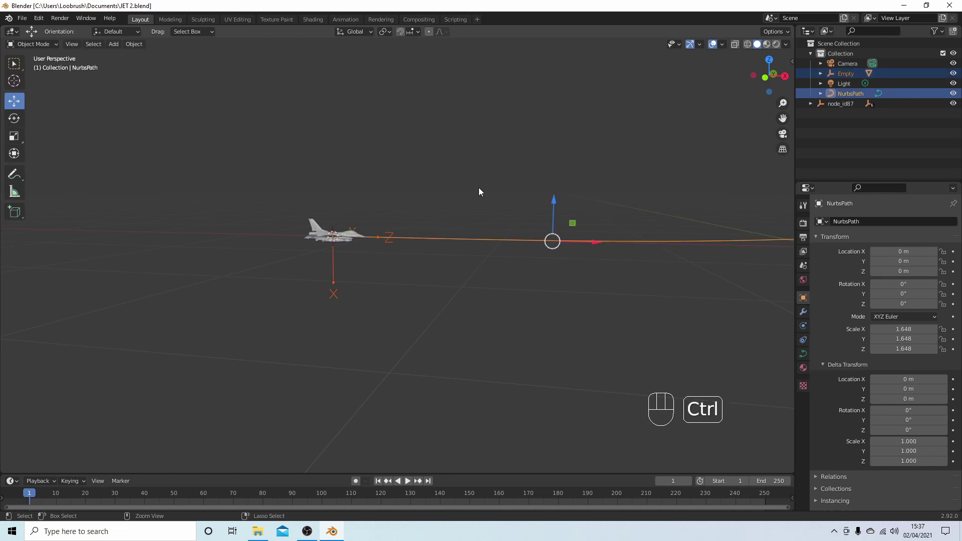
pyautogui.hotkey('ctrl', 'p')
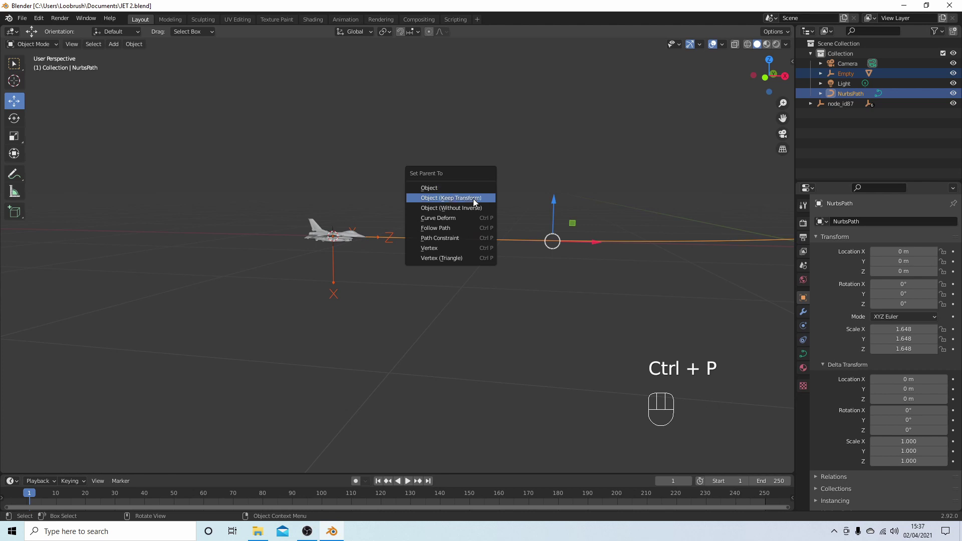
pyautogui.click(452, 228)
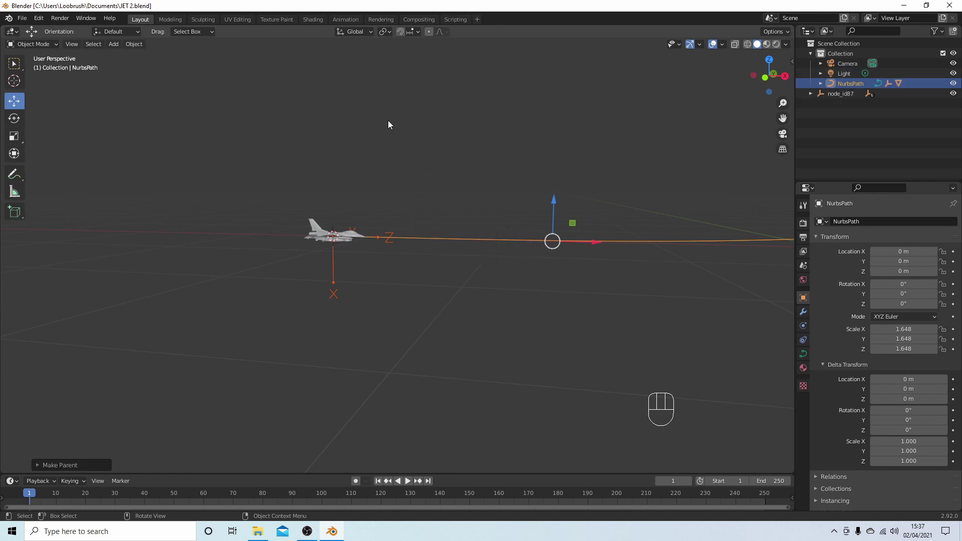
pyautogui.moveTo(411, 470); pyautogui.dragTo(366, 392, button='middle')
pyautogui.click(407, 481)
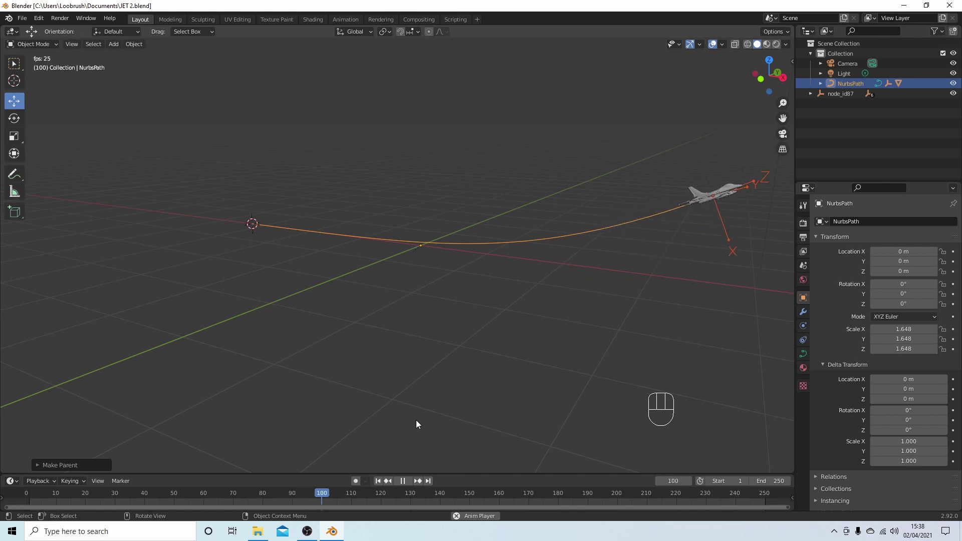
pyautogui.click(403, 481)
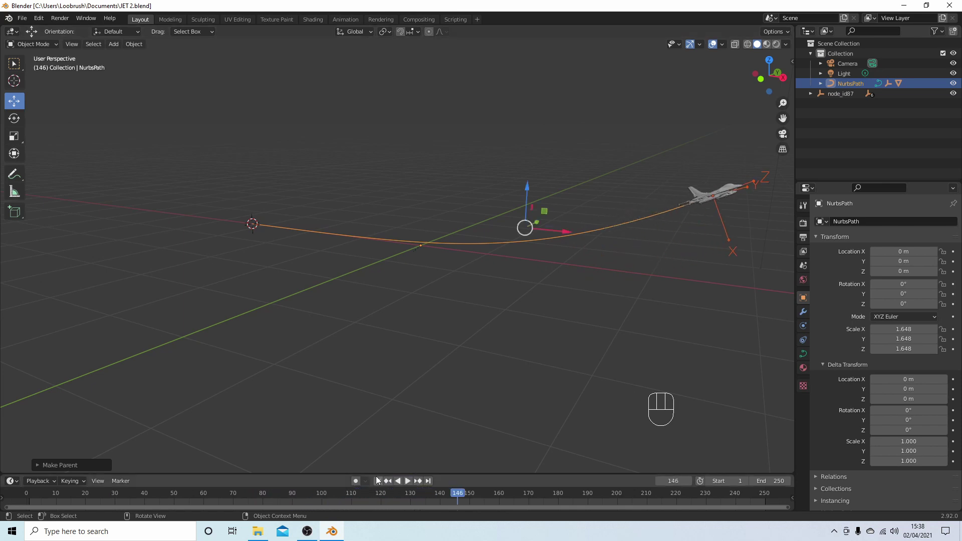
pyautogui.click(378, 481)
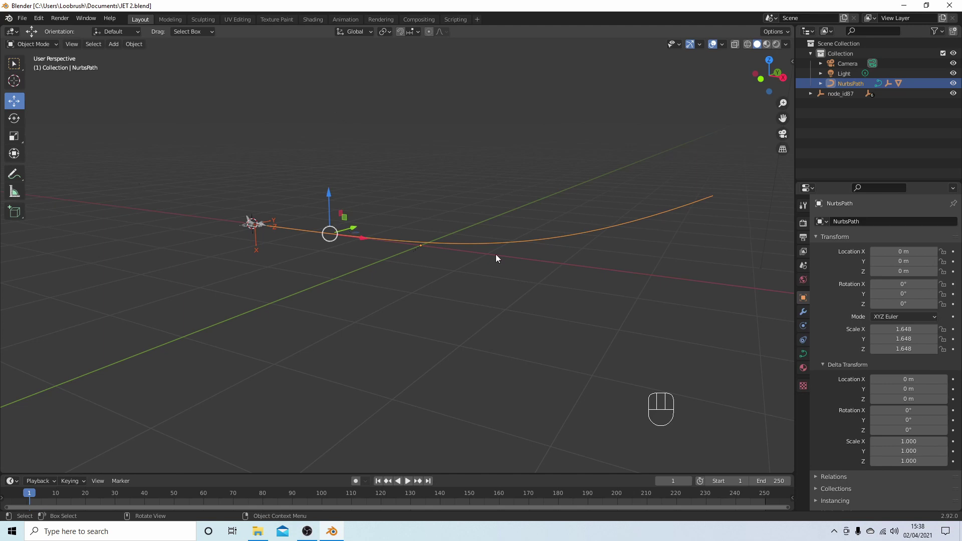
pyautogui.click(525, 241)
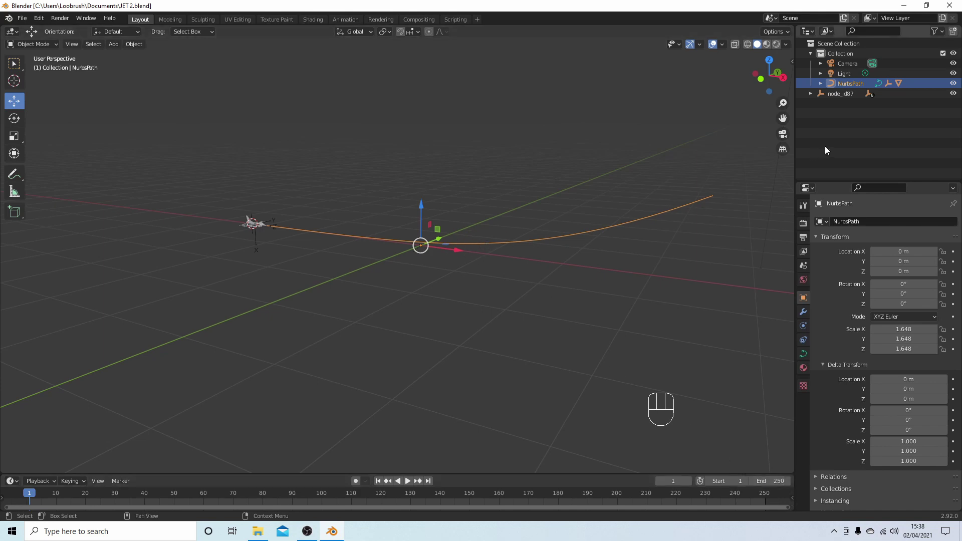
# Set the NurbsPath's Path Animation frames to 250 and play the animation
pyautogui.click(803, 355)
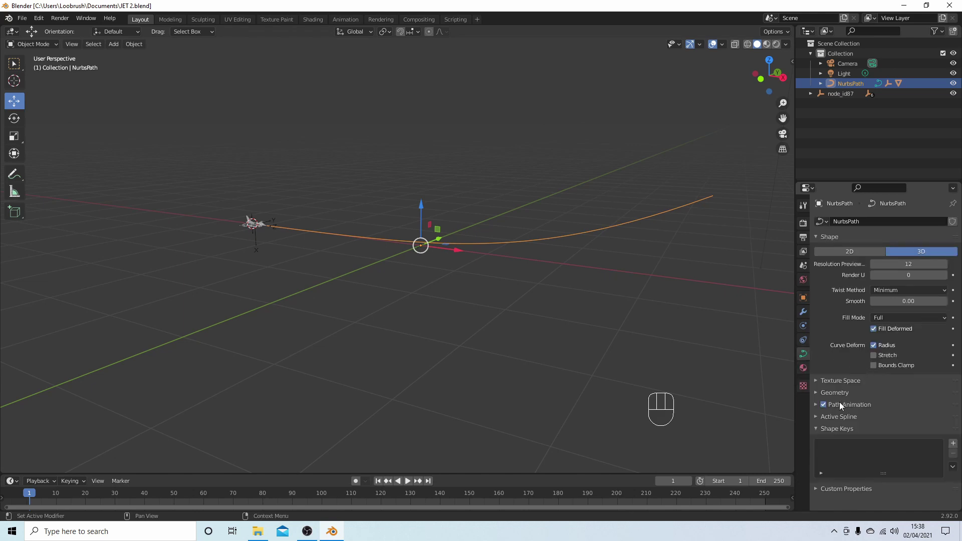
pyautogui.click(816, 404)
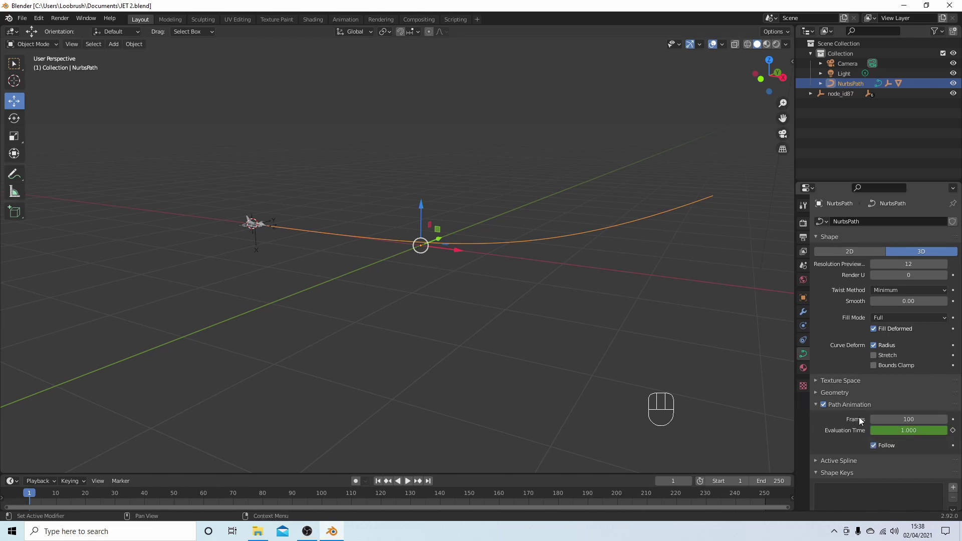
pyautogui.click(901, 419)
pyautogui.write('250')
pyautogui.press('Return')
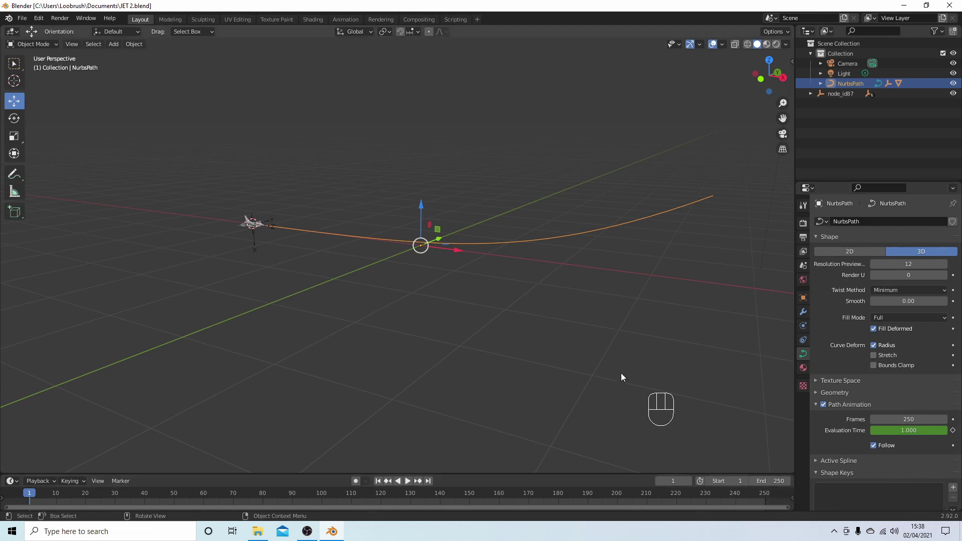
pyautogui.click(407, 480)
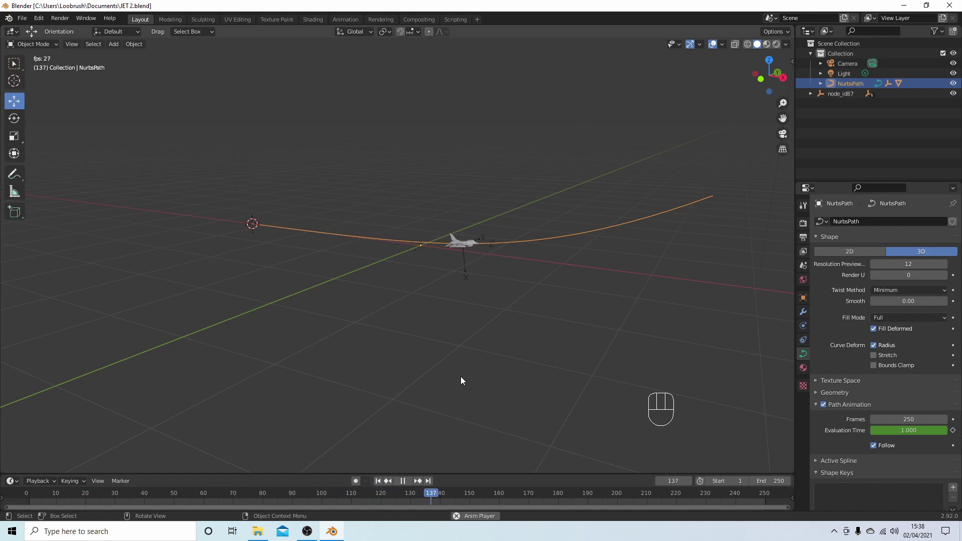
# Stop the playback and return the animation to frame 1
pyautogui.click(403, 482)
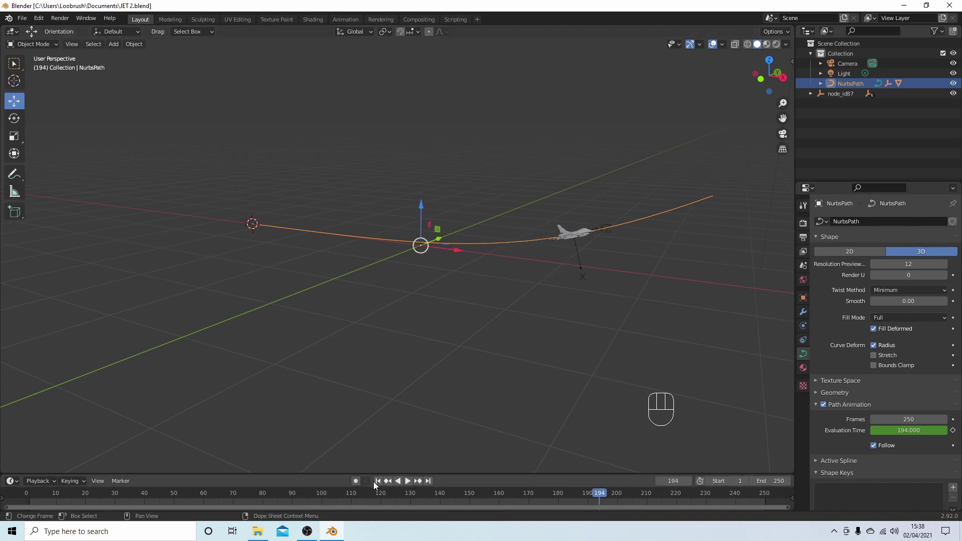
pyautogui.click(378, 481)
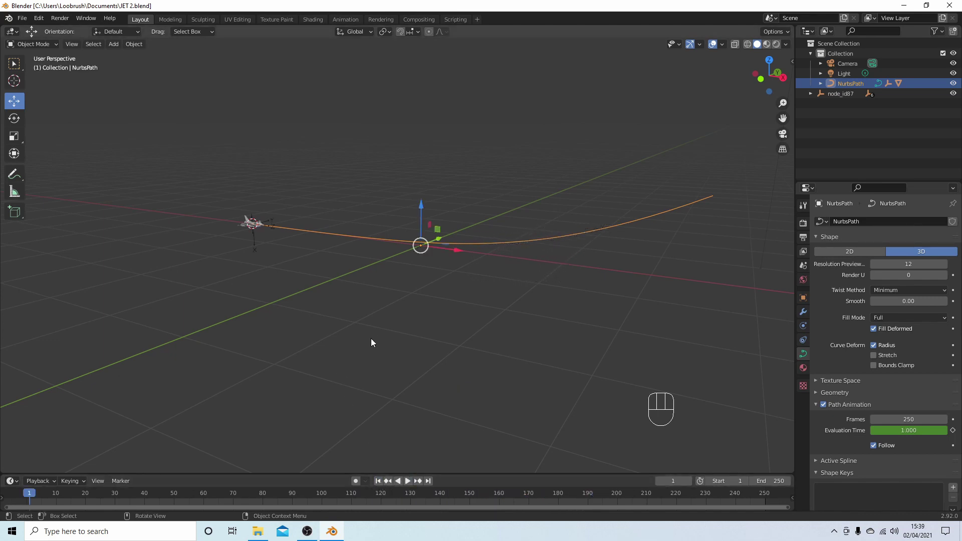
pyautogui.scroll(3, 205, 232)
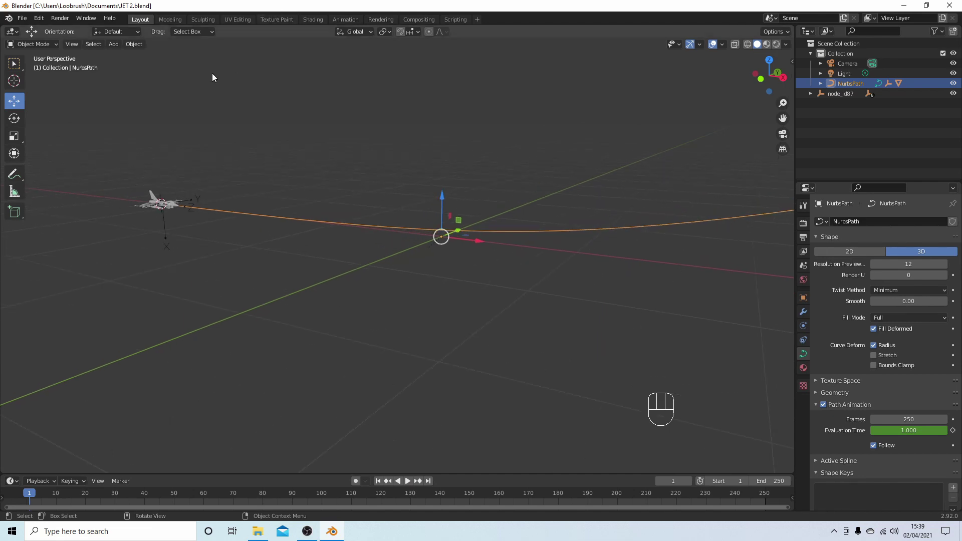
# Insert a Location & Rotation keyframe on the jet at frame 1 and show its object transform settings
pyautogui.click(151, 193)
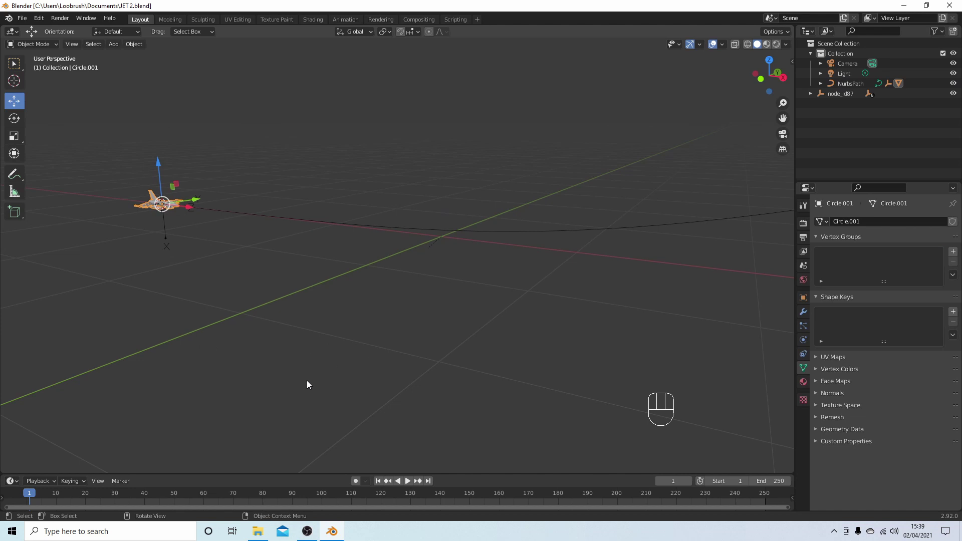
pyautogui.press('i')
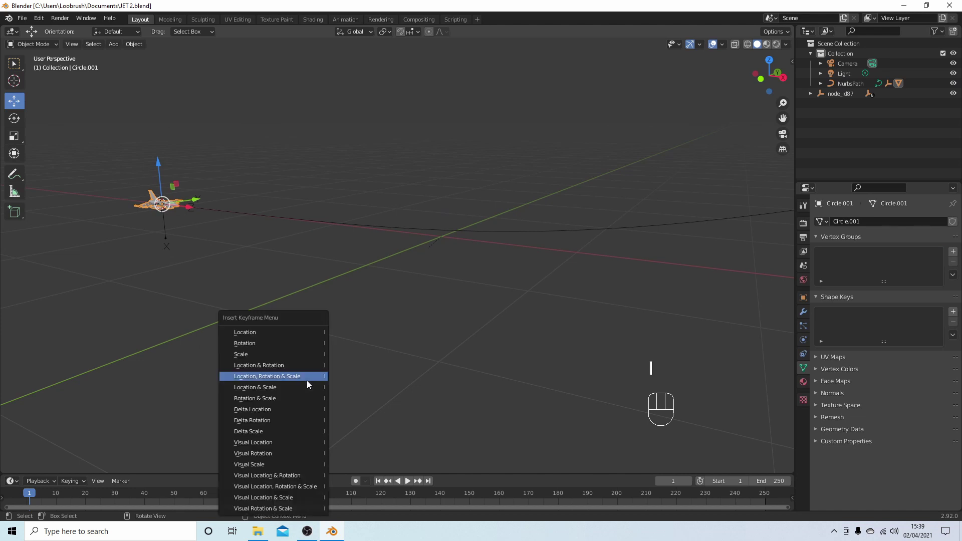
pyautogui.click(281, 366)
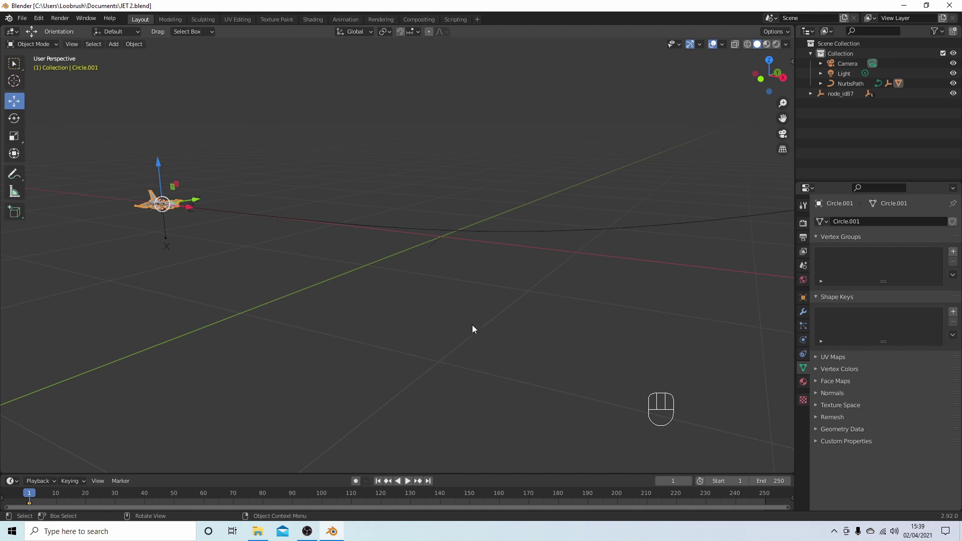
pyautogui.click(804, 298)
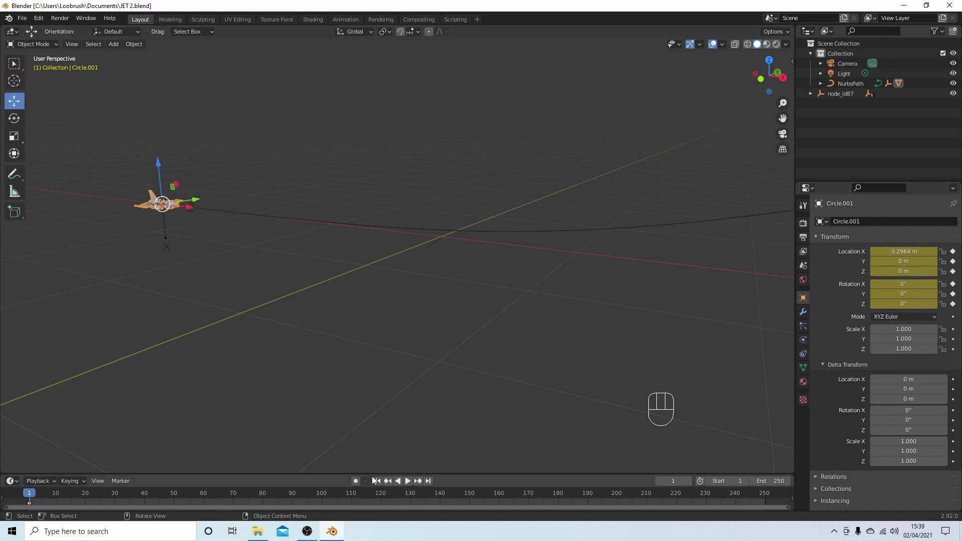
# Keyframe the jet's X rotation at 0° at frame 113
pyautogui.press('space')
pyautogui.click(39, 496)
pyautogui.moveTo(39, 496); pyautogui.dragTo(362, 516)
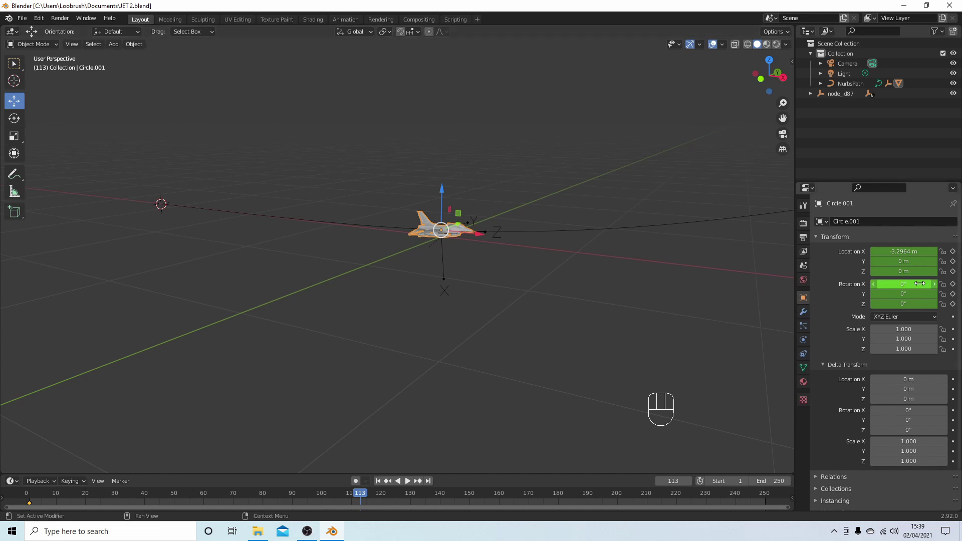
pyautogui.click(953, 285)
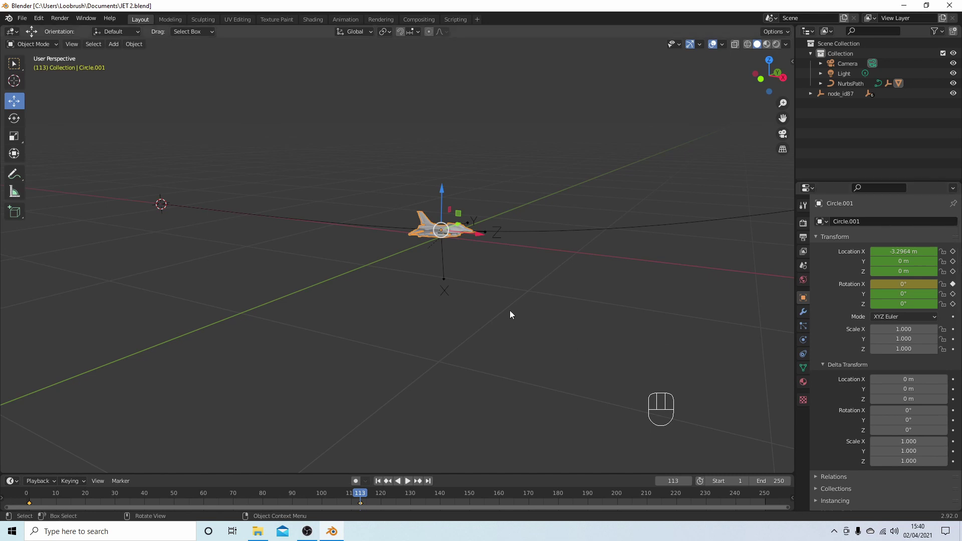
# At frame 250, roll the jet to 42.5° X rotation and keyframe it
pyautogui.click(429, 481)
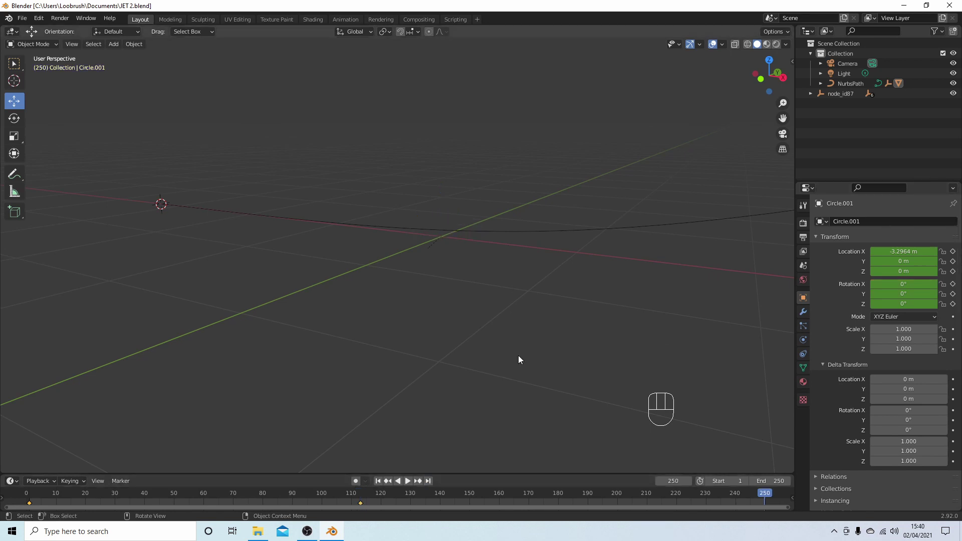
pyautogui.scroll(-3, 519, 357)
pyautogui.moveTo(518, 357); pyautogui.dragTo(491, 336, button='middle')
pyautogui.scroll(3, 492, 335)
pyautogui.moveTo(595, 384); pyautogui.dragTo(590, 381, button='middle')
pyautogui.scroll(5, 588, 378)
pyautogui.scroll(-5, 588, 378)
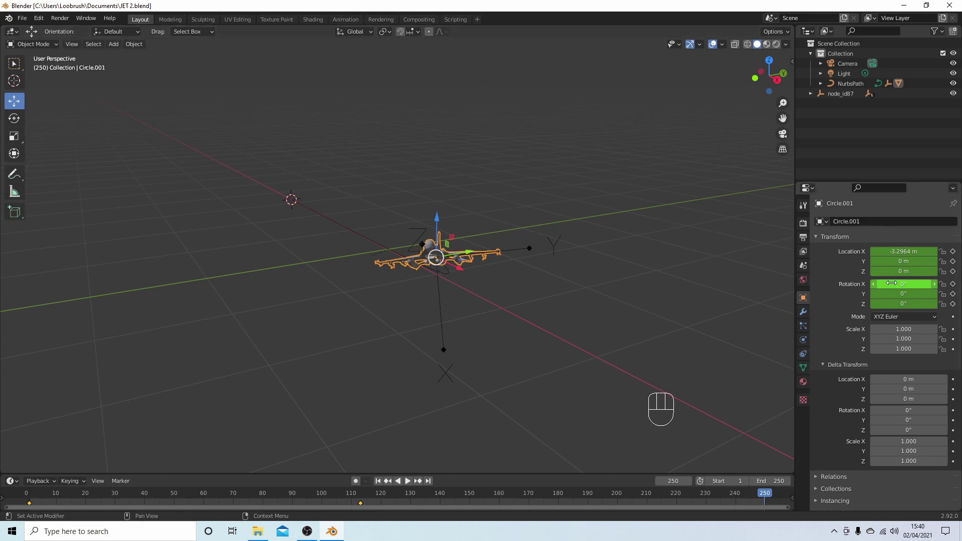
pyautogui.moveTo(890, 286); pyautogui.dragTo(947, 286)
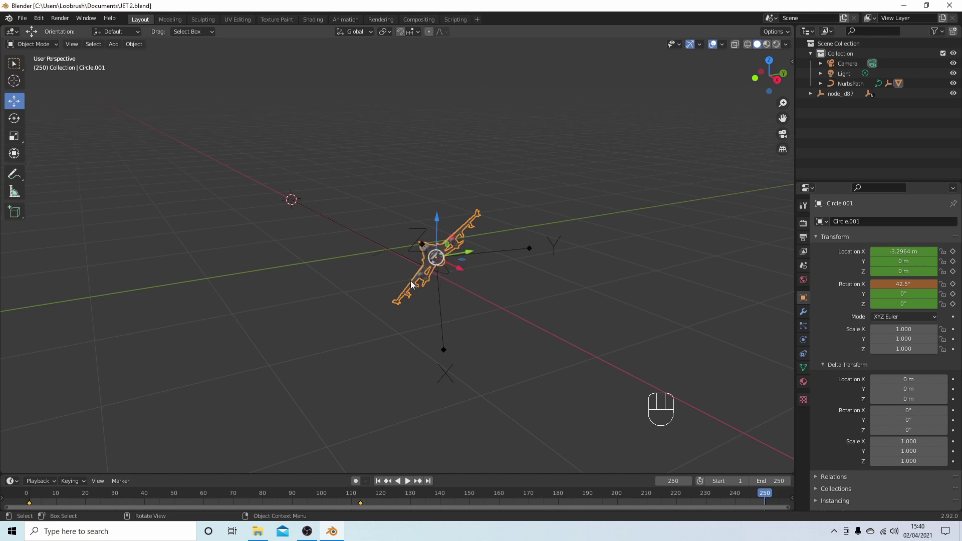
pyautogui.moveTo(536, 276); pyautogui.dragTo(538, 282, button='middle')
pyautogui.scroll(8, 537, 278)
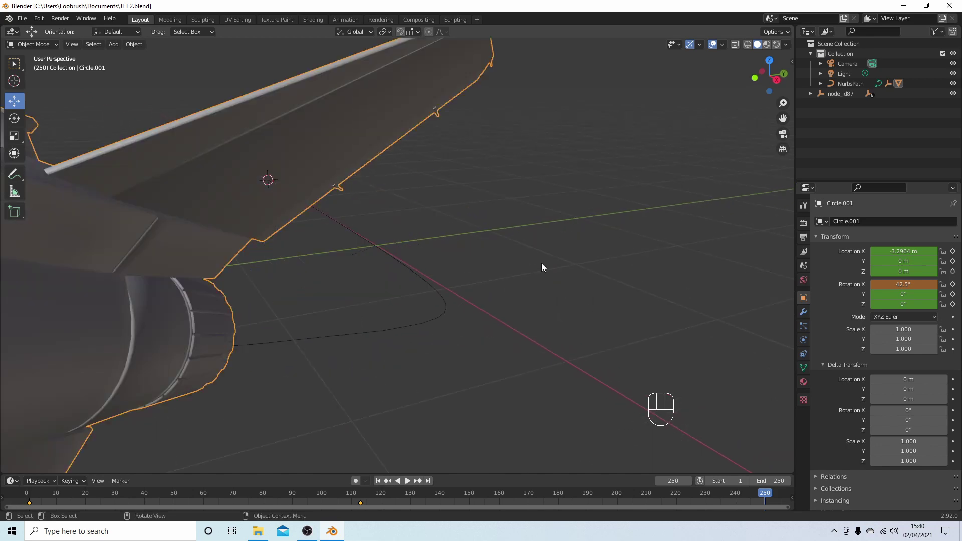
pyautogui.scroll(-10, 540, 269)
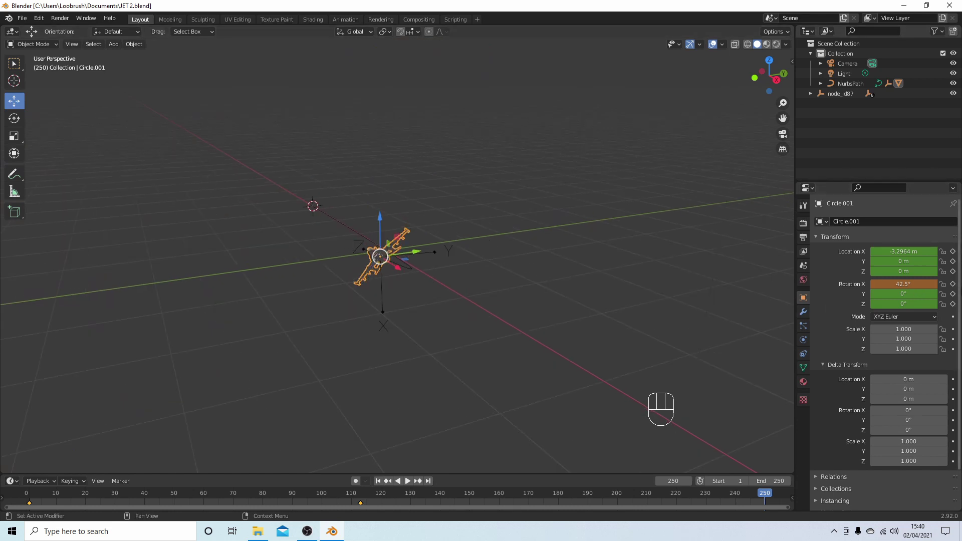
pyautogui.click(953, 284)
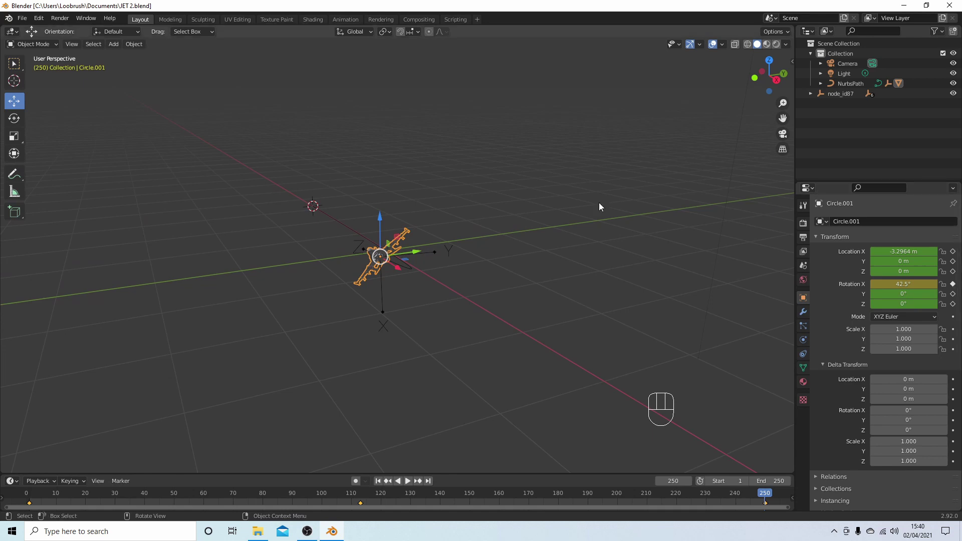
# Play the roll animation from frame 1, then stop and return to the first keyframe
pyautogui.click(378, 481)
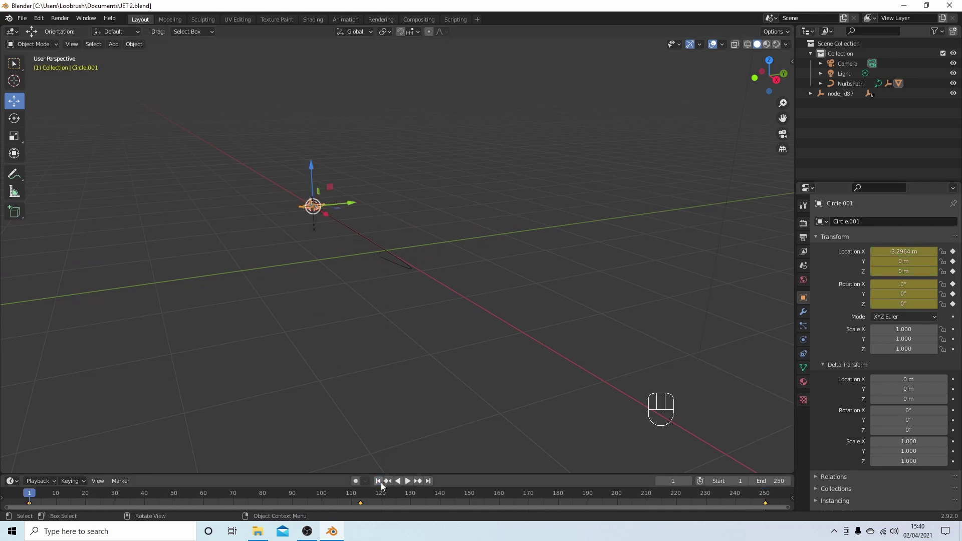
pyautogui.click(409, 481)
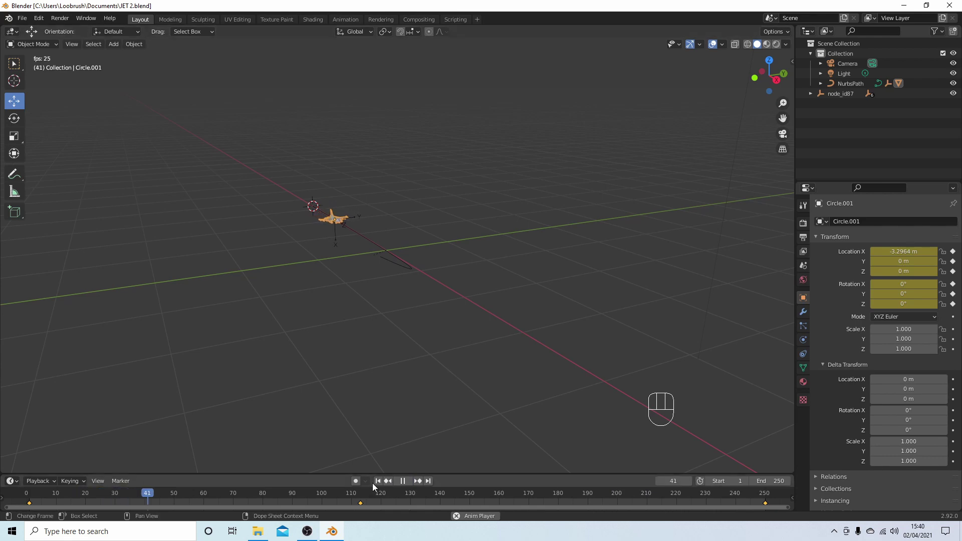
pyautogui.click(403, 481)
pyautogui.click(388, 481)
pyautogui.moveTo(423, 399); pyautogui.dragTo(422, 367, button='middle')
pyautogui.scroll(-2, 424, 396)
pyautogui.scroll(2, 422, 393)
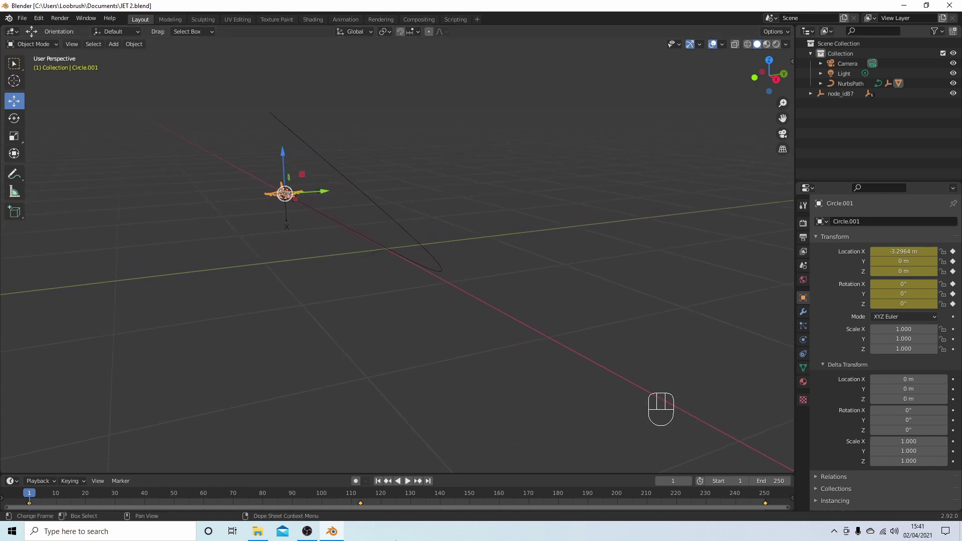
# Play the flight, stop at frame 30, switch to Material Preview shading and play again
pyautogui.click(409, 481)
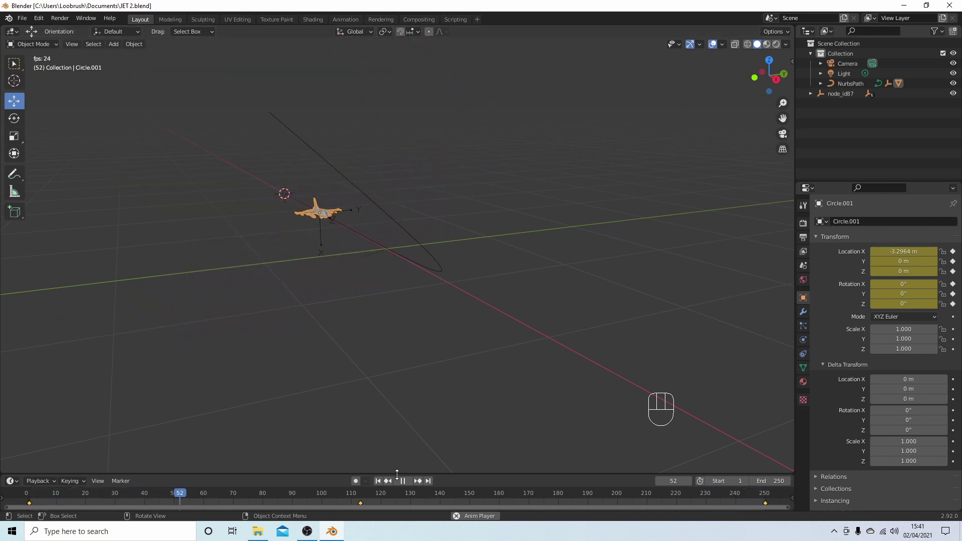
pyautogui.click(378, 482)
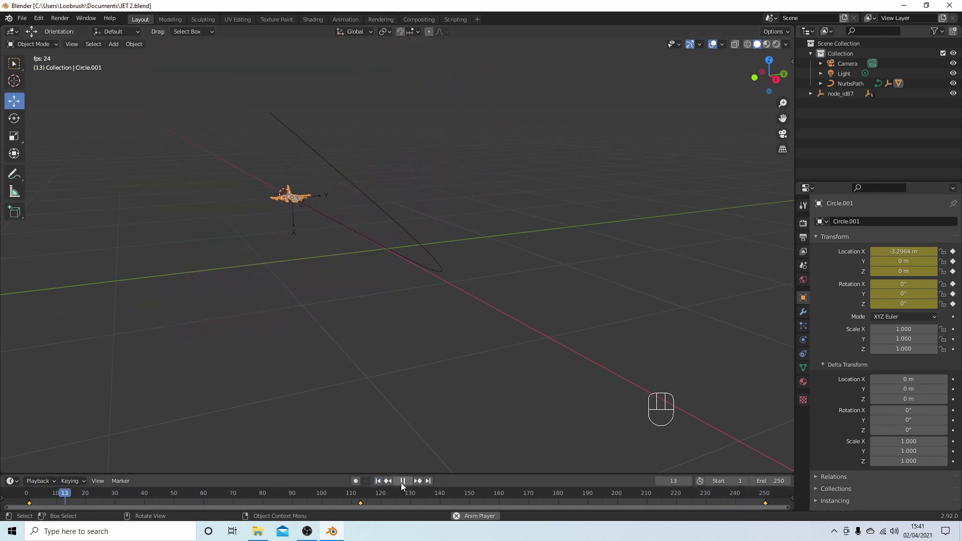
pyautogui.click(402, 481)
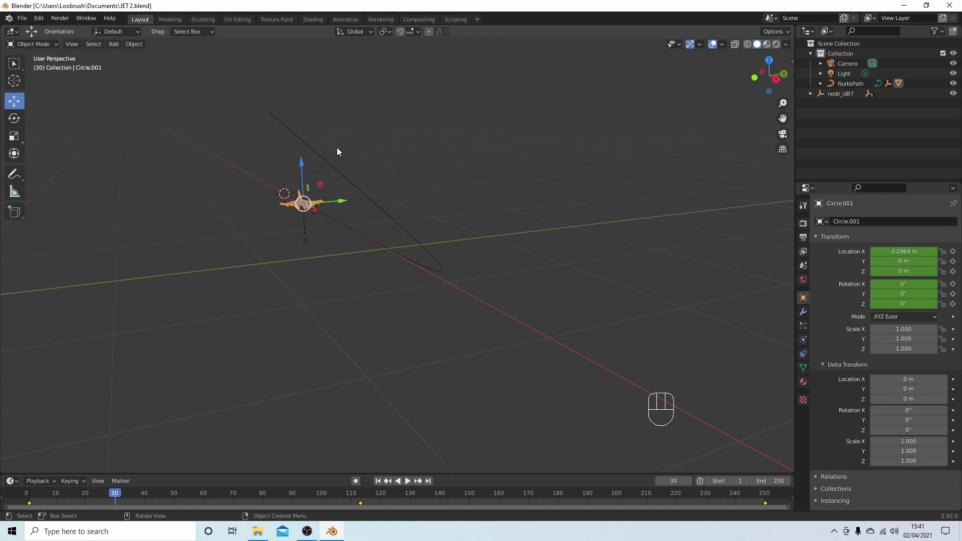
pyautogui.scroll(3, 267, 263)
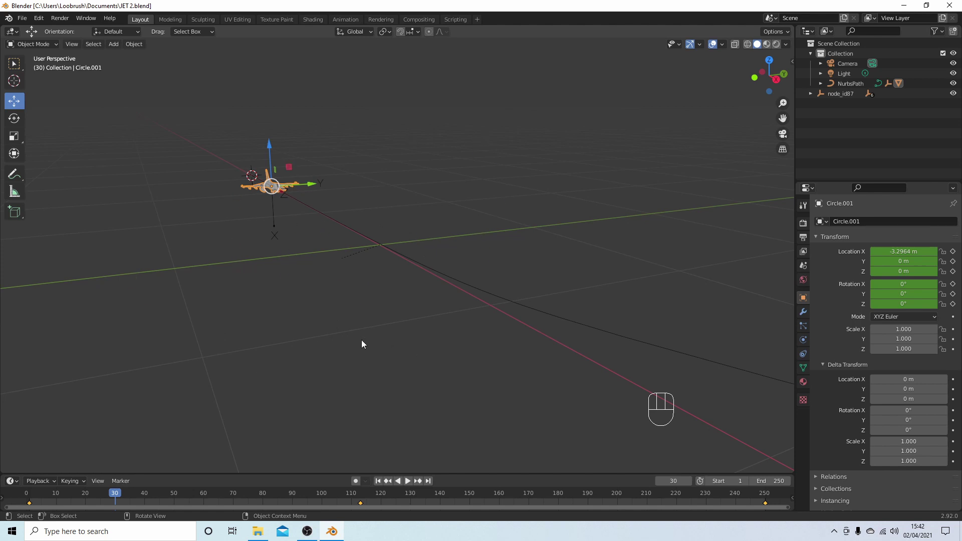
pyautogui.click(767, 45)
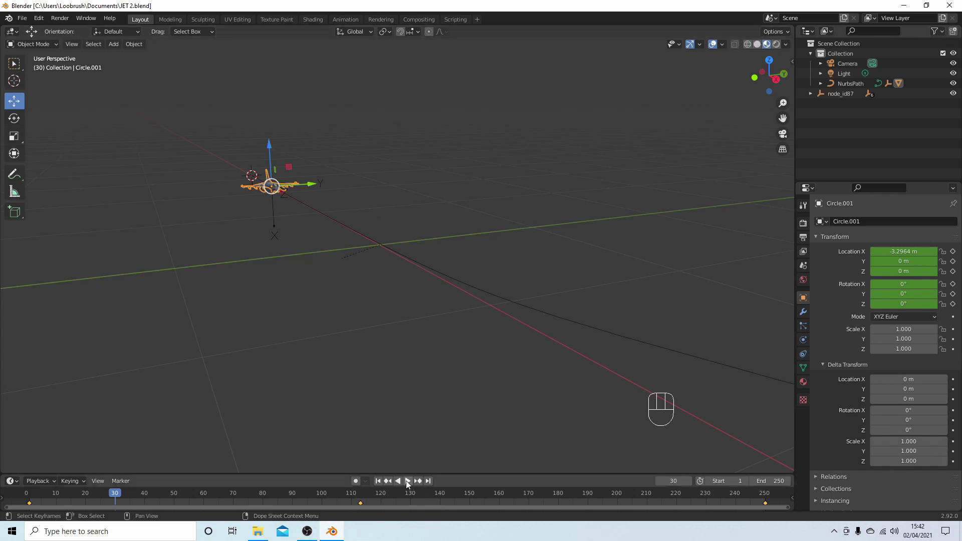
pyautogui.click(407, 481)
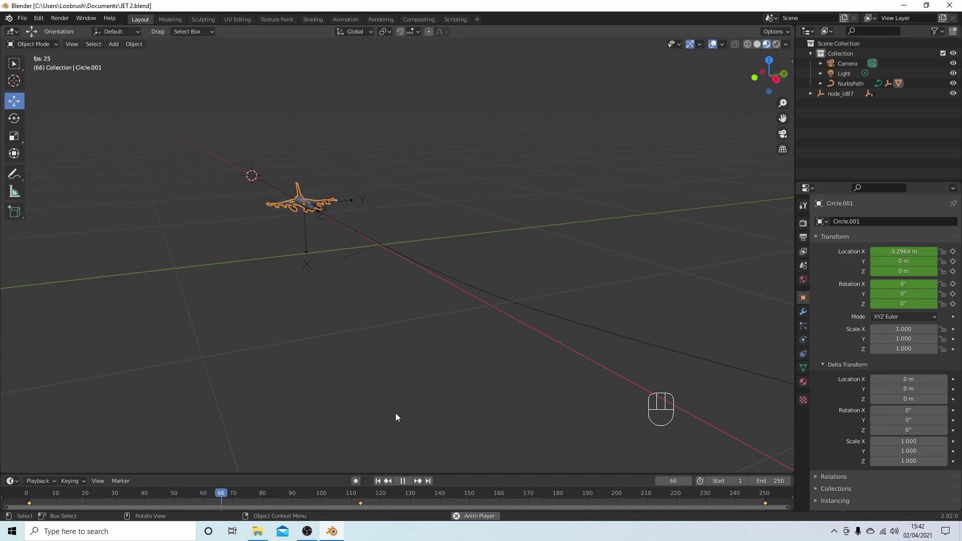